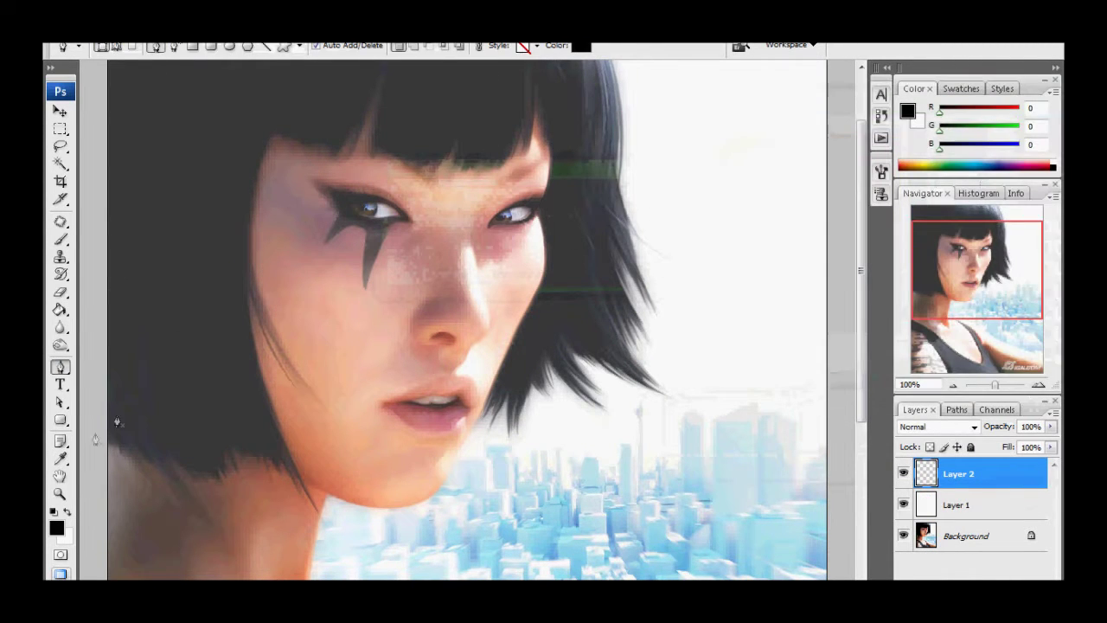
Zoom into the left eye and trace the makeup down to the tear streak's tip as a shape.
drag(284, 121, 445, 310)
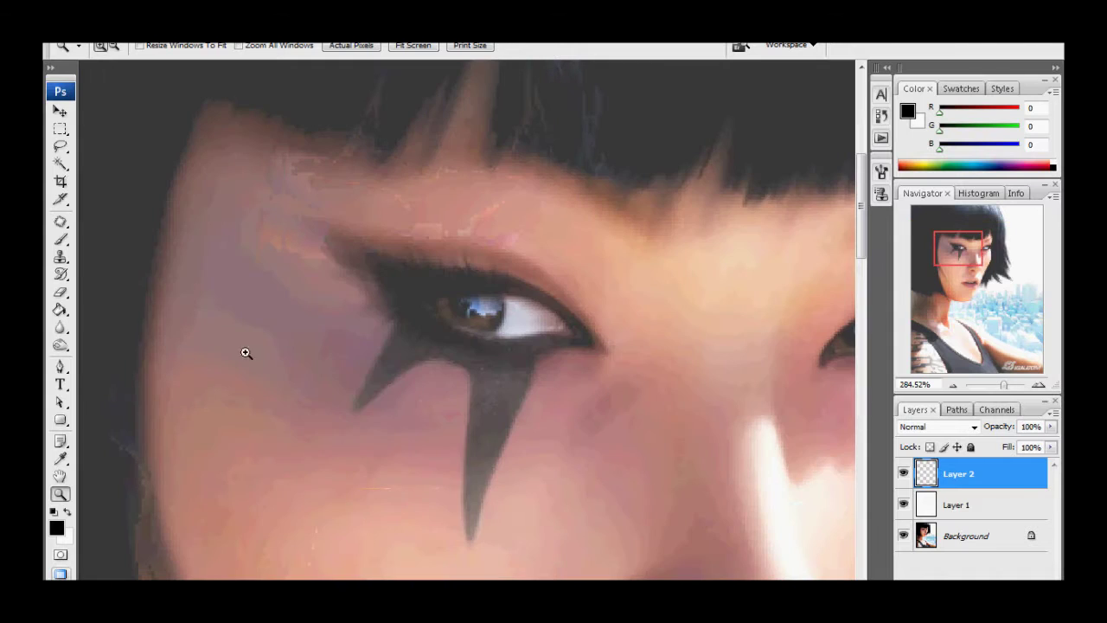
click(61, 367)
click(355, 412)
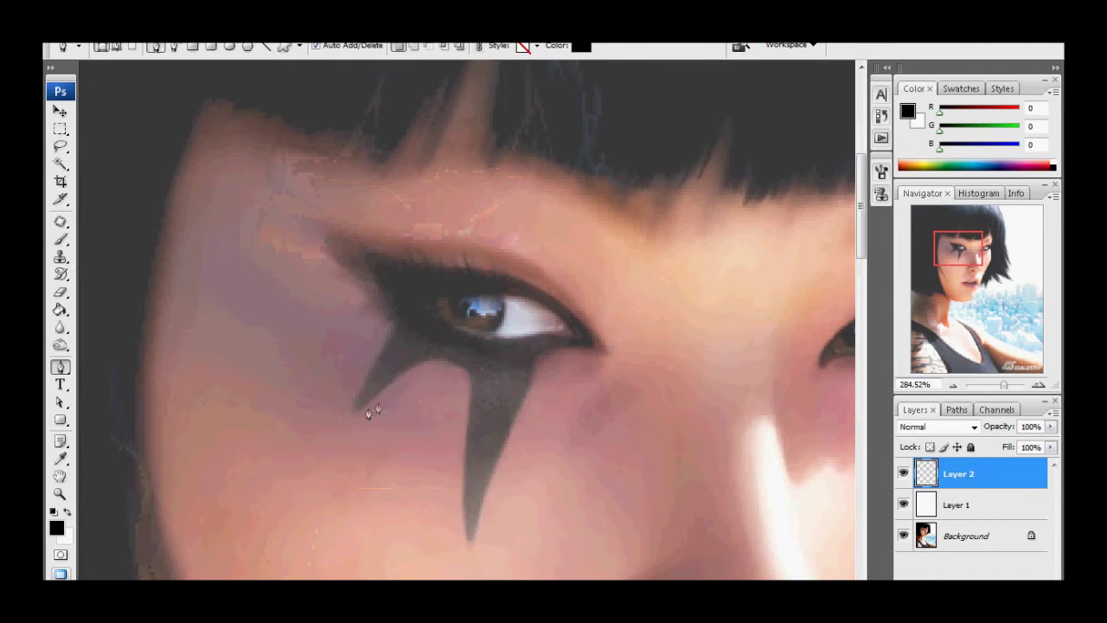
drag(432, 358, 452, 369)
drag(467, 535, 475, 545)
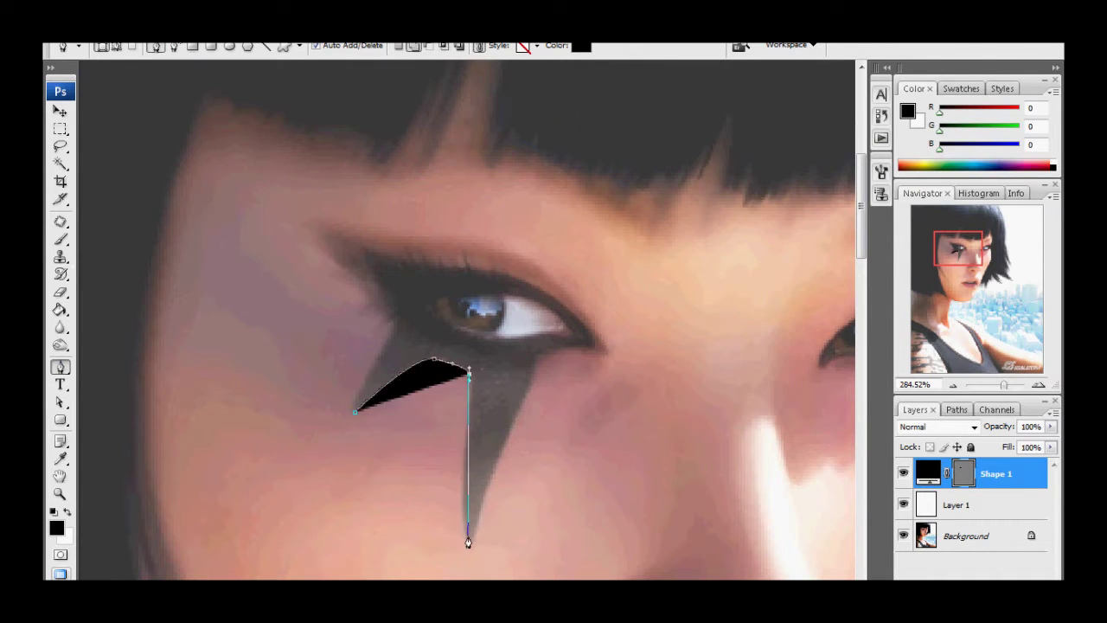
click(537, 370)
Complete the outline along the upper eyelid, close it, and fade Shape 1 to 20% opacity.
click(592, 351)
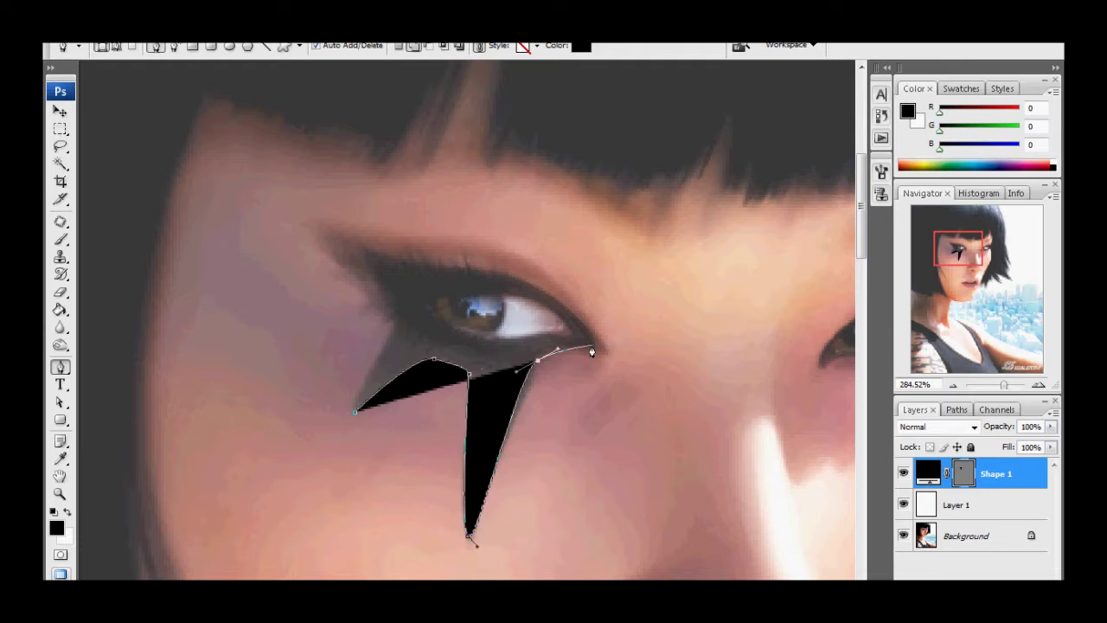
click(507, 277)
click(388, 259)
drag(360, 246, 389, 337)
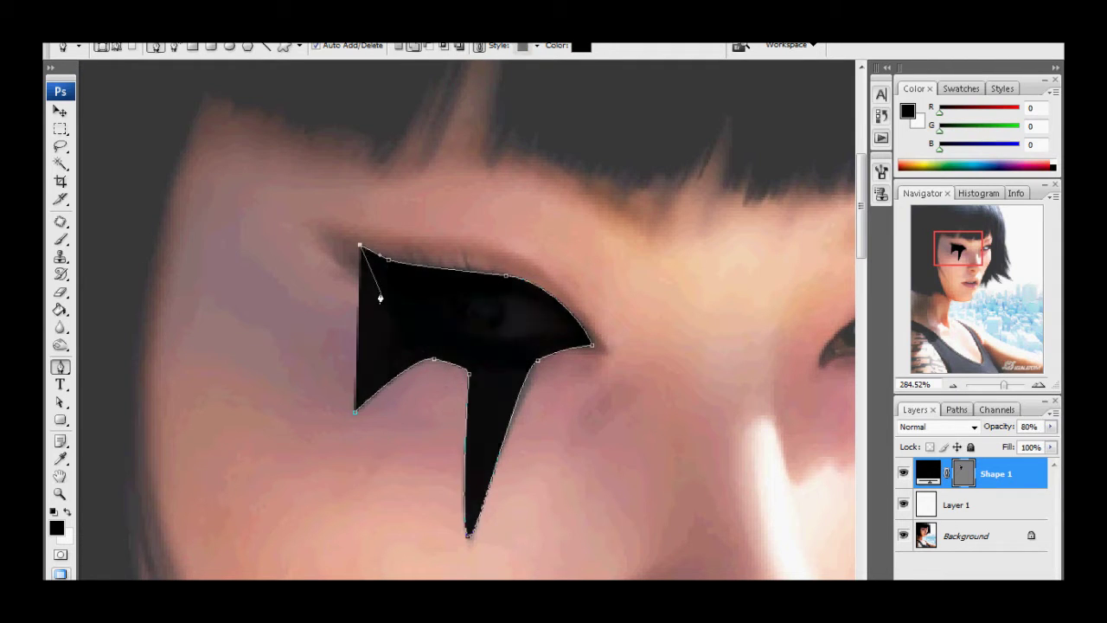
key(2)
click(354, 410)
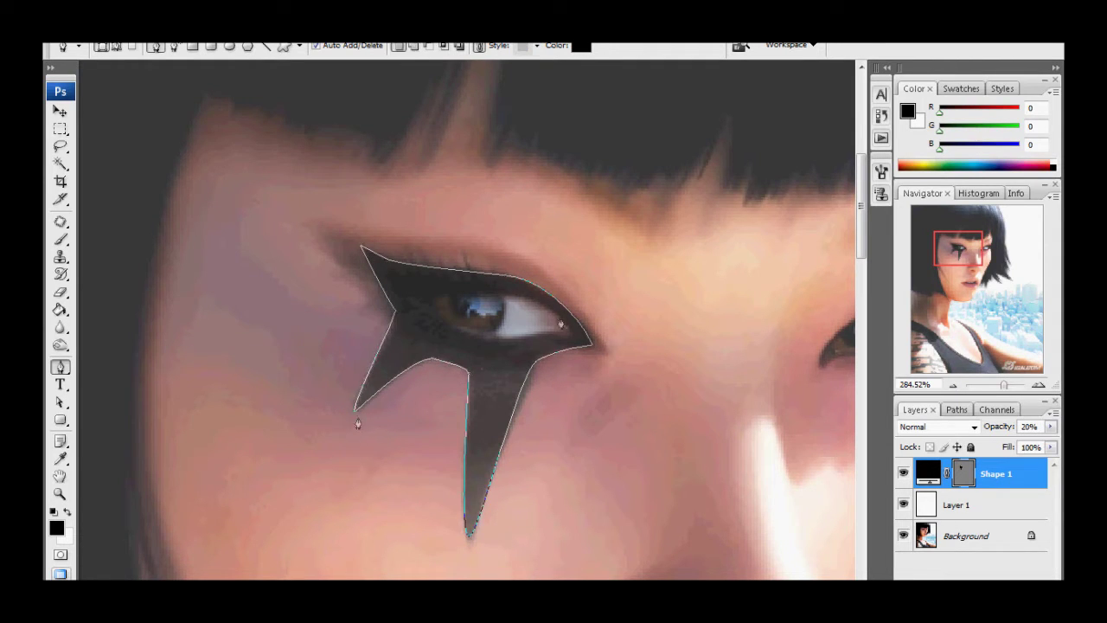
key(0)
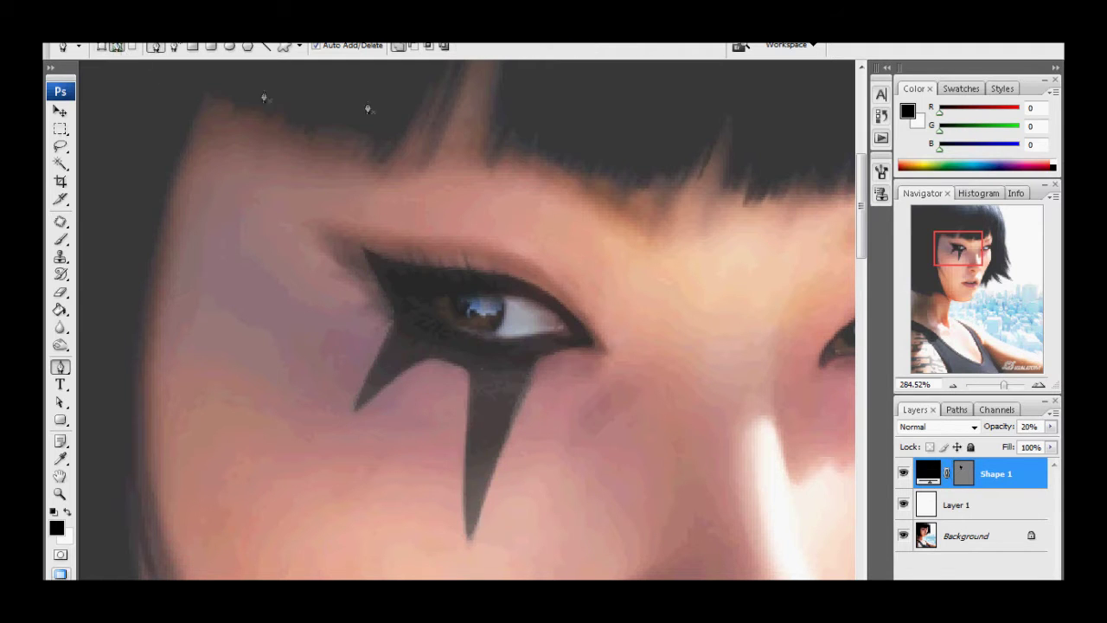
Finish outlining the eye white and set the foreground colour to white (255).
drag(527, 336, 512, 344)
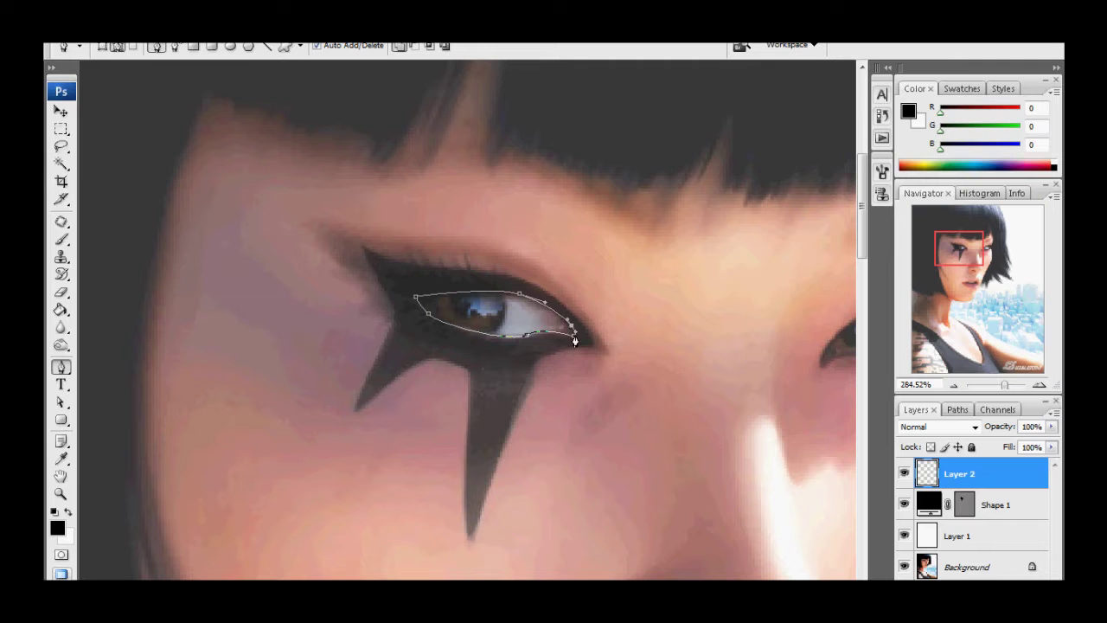
click(908, 111)
text(255)
key(Return)
click(957, 409)
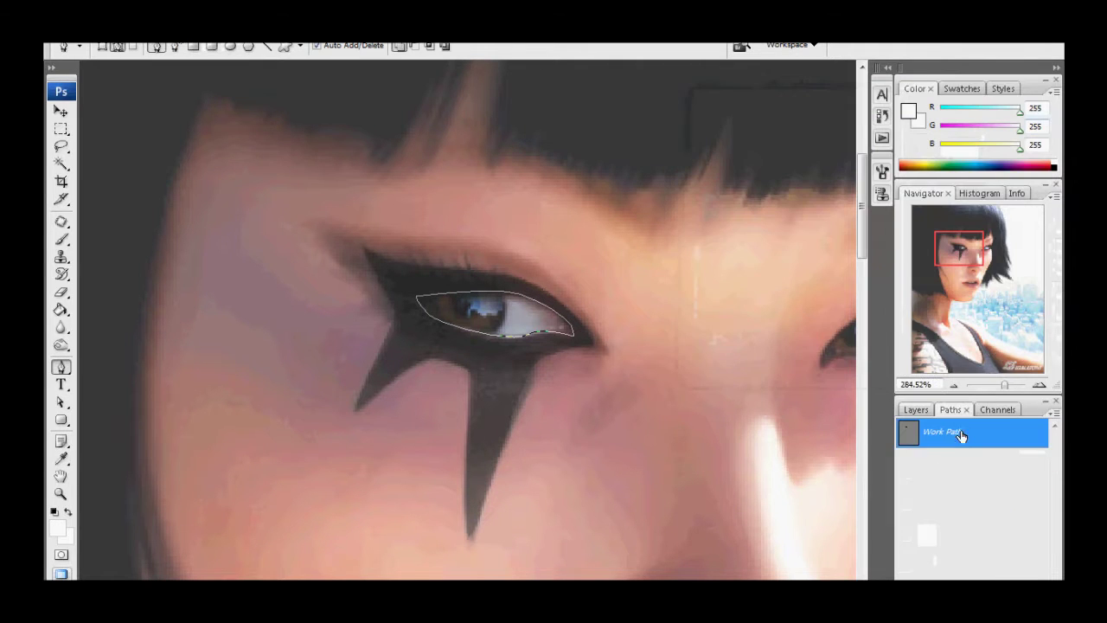
Fill the eye-white path with white on Layer 2 and hide the Background photo.
right_click(967, 431)
click(886, 459)
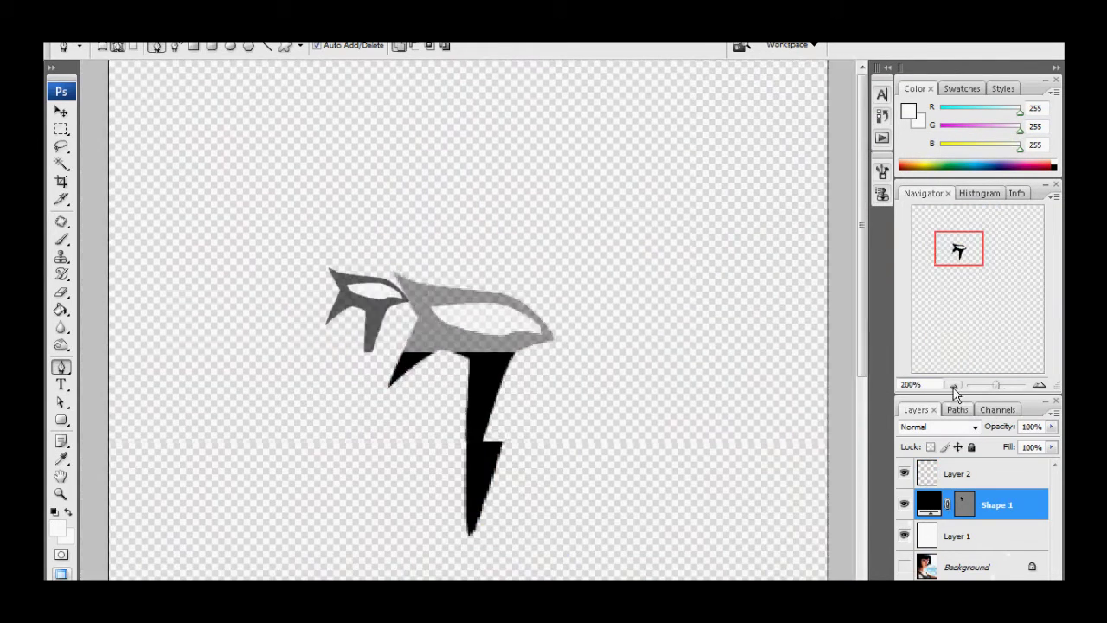
click(954, 387)
Zoom in closely on the eye, add Layer 4 and trace the iris outline.
click(61, 493)
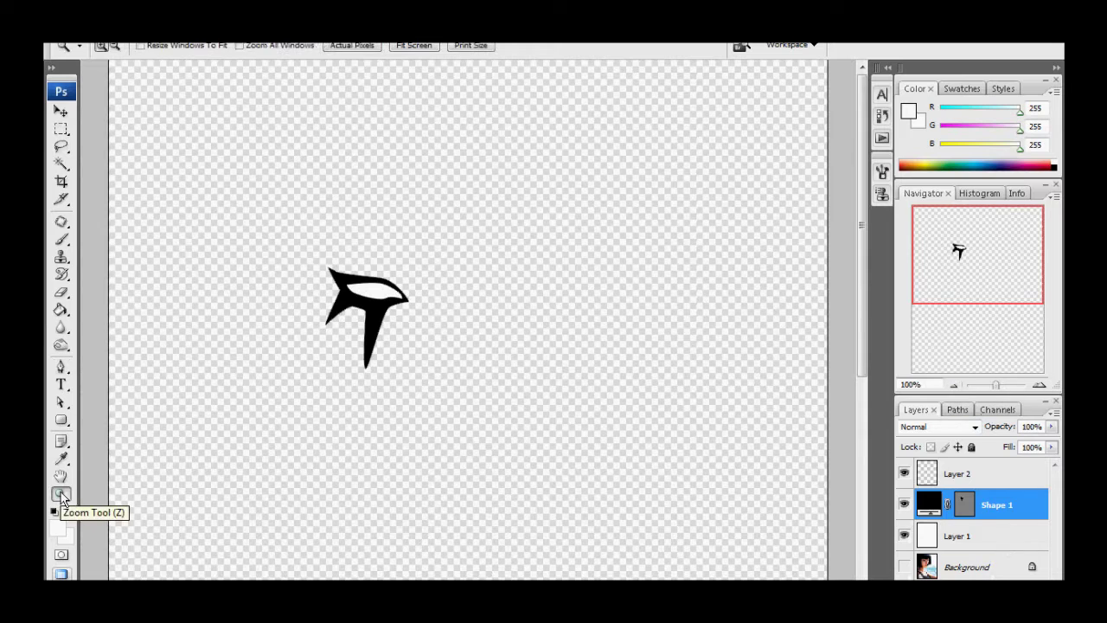
drag(198, 154, 478, 381)
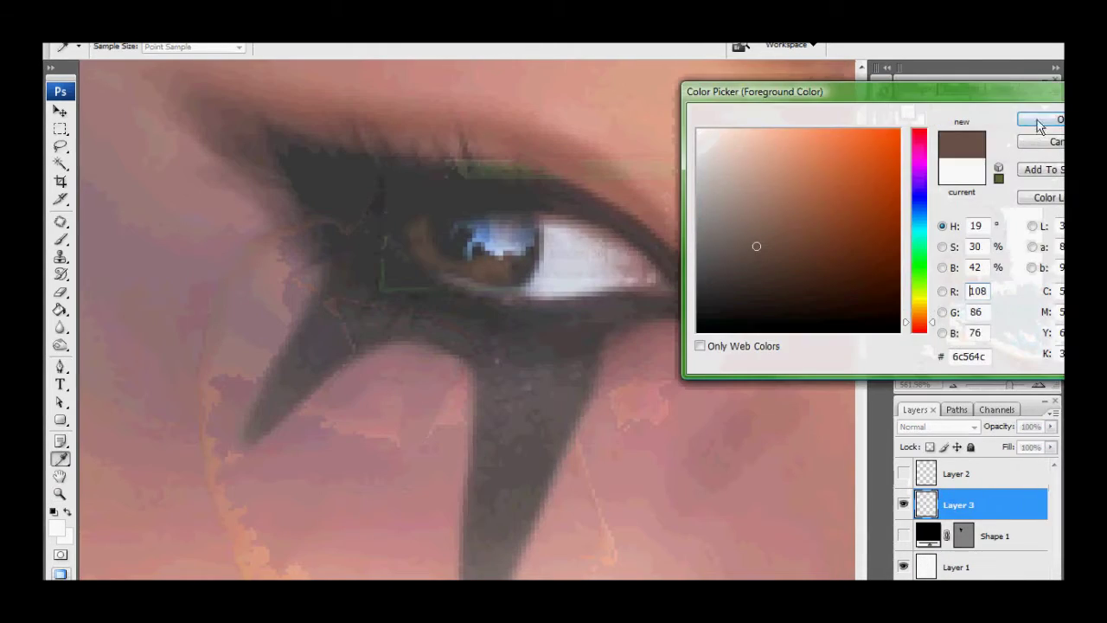
click(1041, 120)
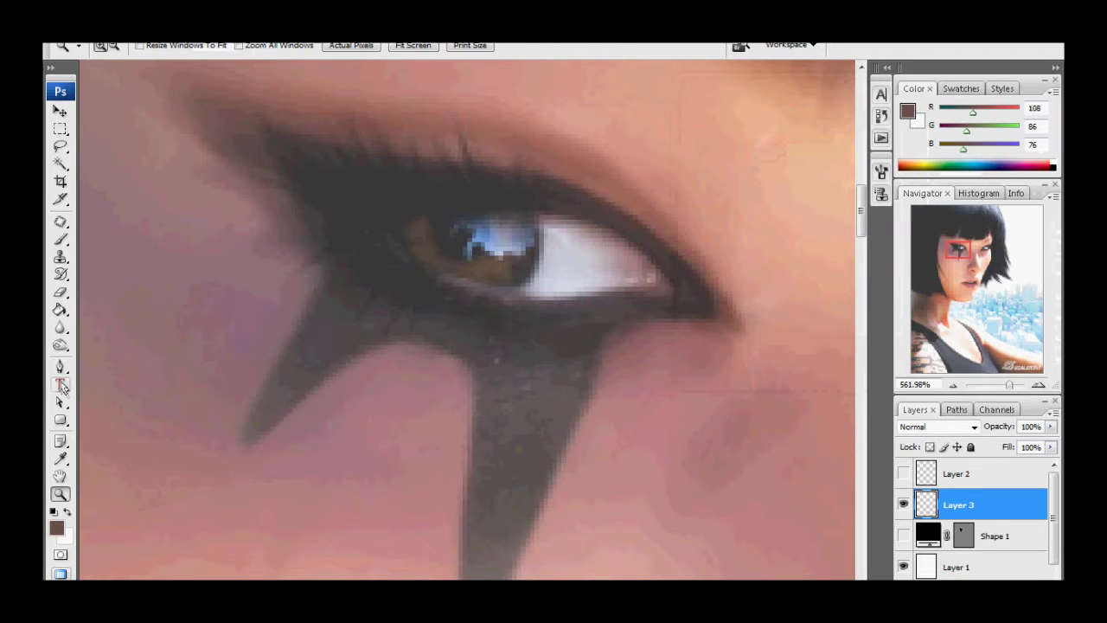
click(537, 209)
click(521, 293)
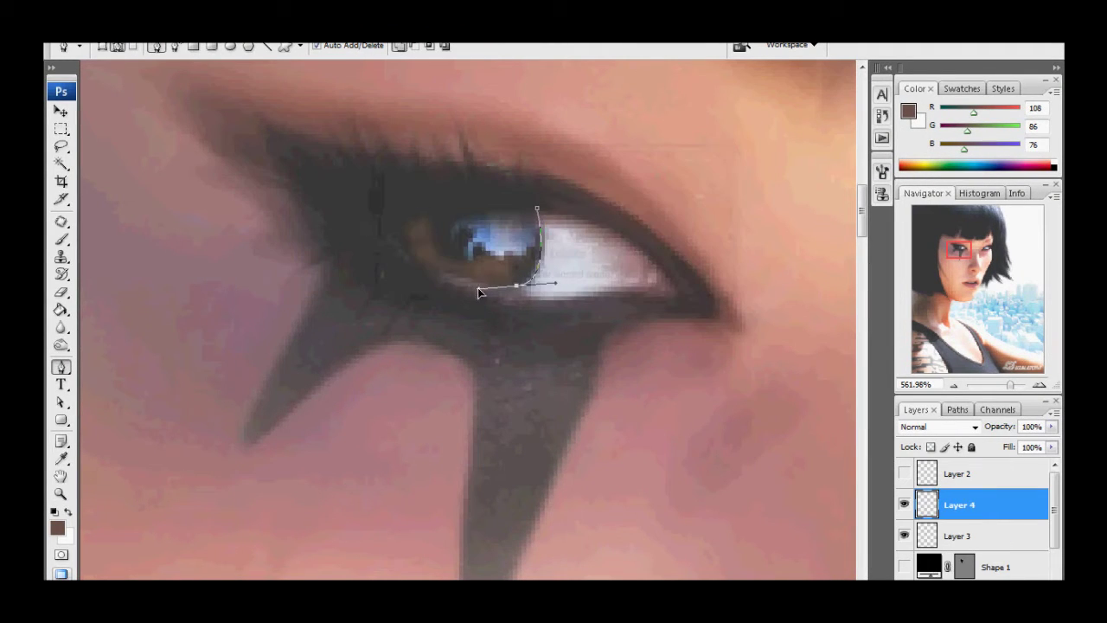
click(515, 206)
Fill the iris path with the sampled colour from the Paths panel.
click(957, 409)
right_click(952, 430)
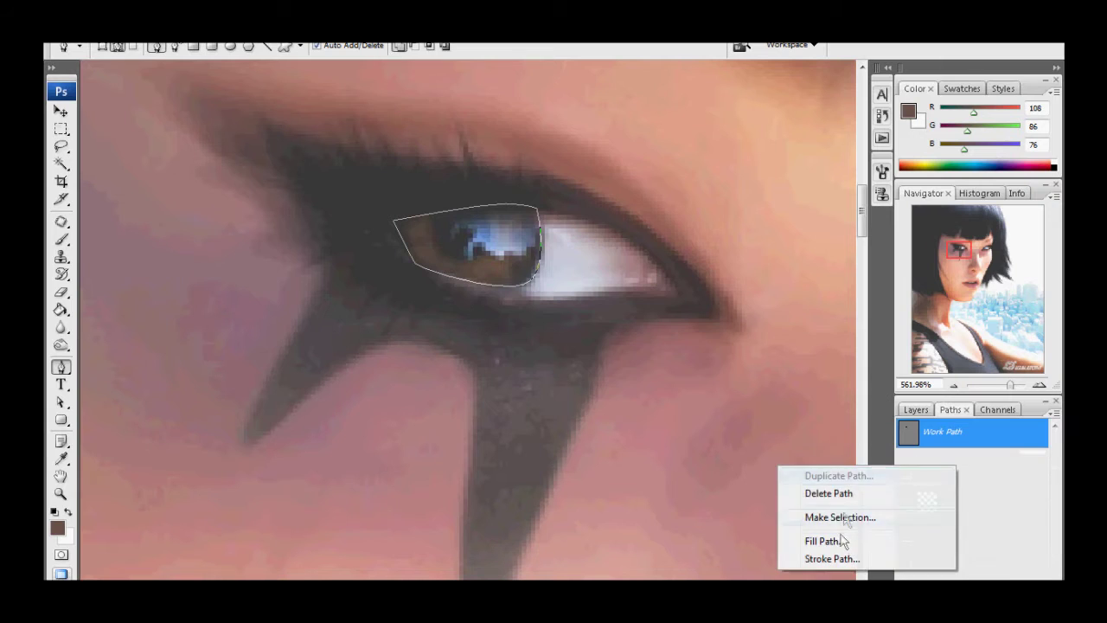
click(831, 536)
key(Return)
click(916, 409)
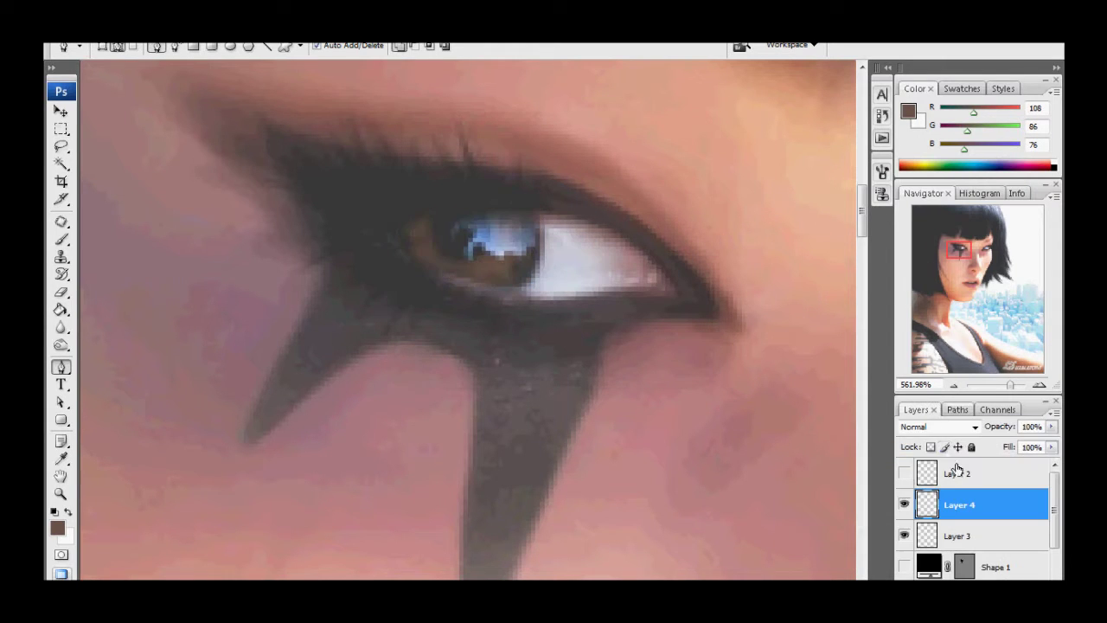
Set the foreground colour to black and adjust the iris outline.
key(i)
click(57, 527)
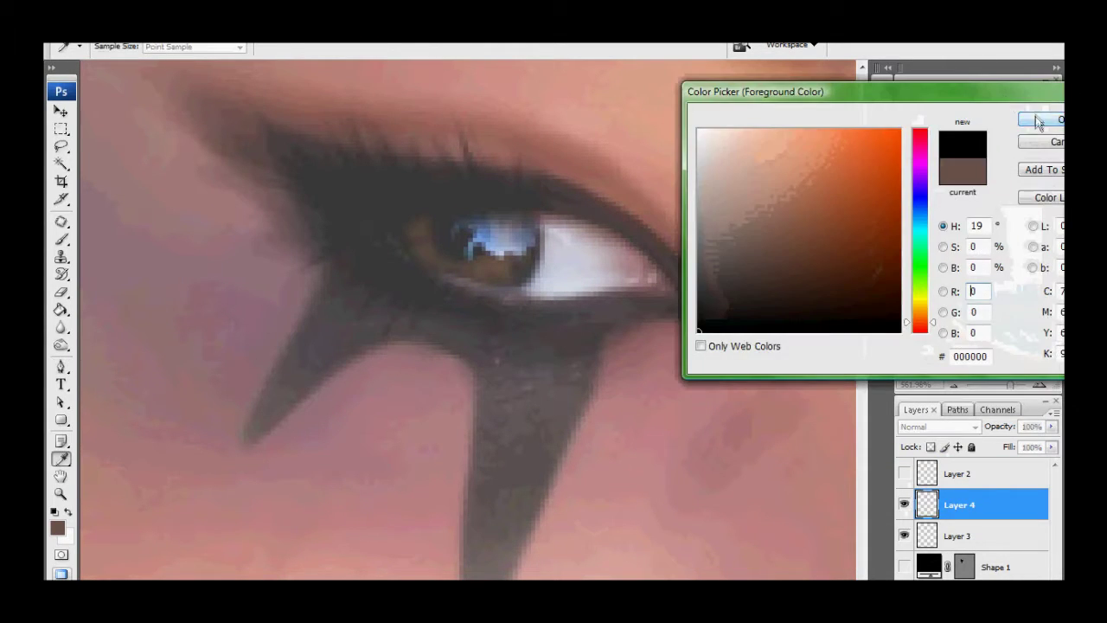
key(p)
click(539, 209)
click(523, 273)
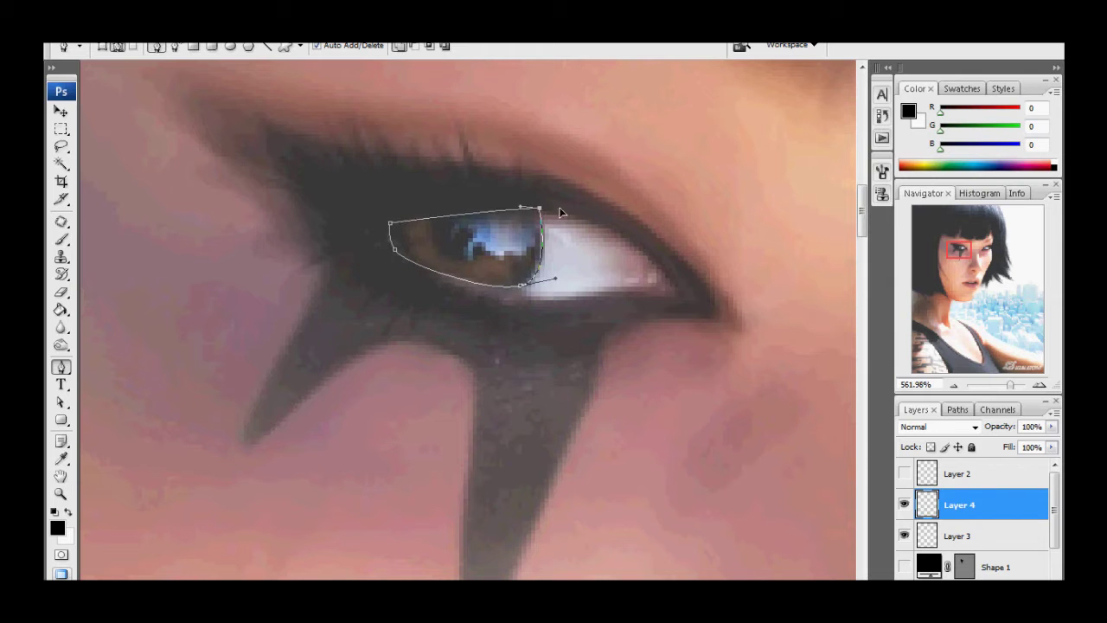
Fill the iris path with solid black and add a new empty Layer 5.
click(957, 409)
right_click(951, 431)
click(977, 458)
key(Return)
click(916, 409)
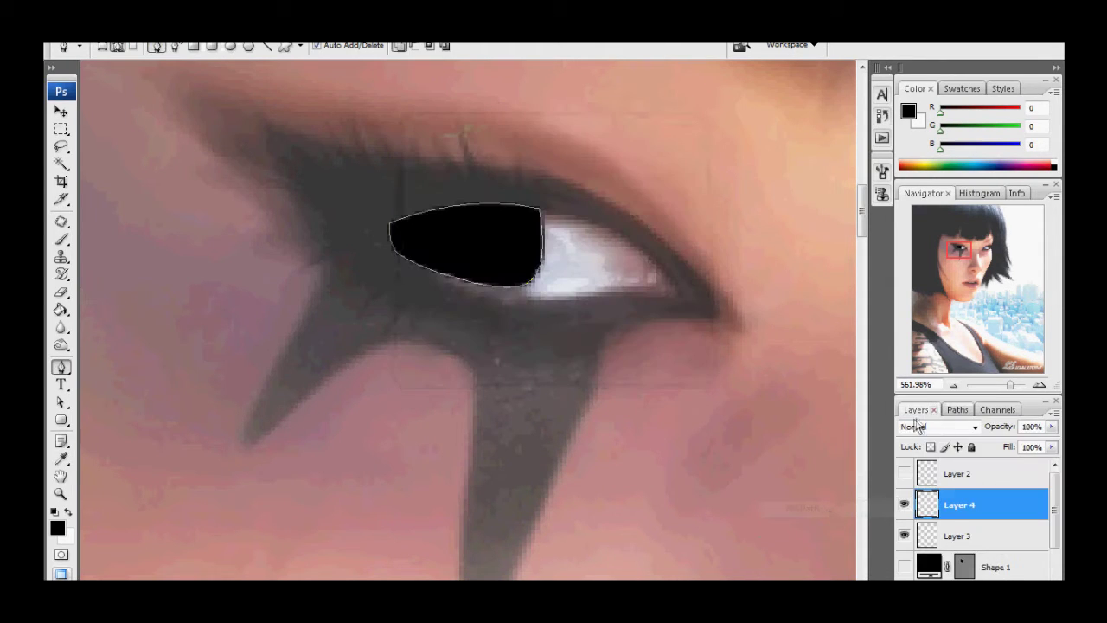
click(904, 505)
key(ctrl+shift+alt+n)
click(57, 528)
Draw a white highlight circle on the iris on Layer 5 using Fill Path.
click(701, 113)
click(1013, 104)
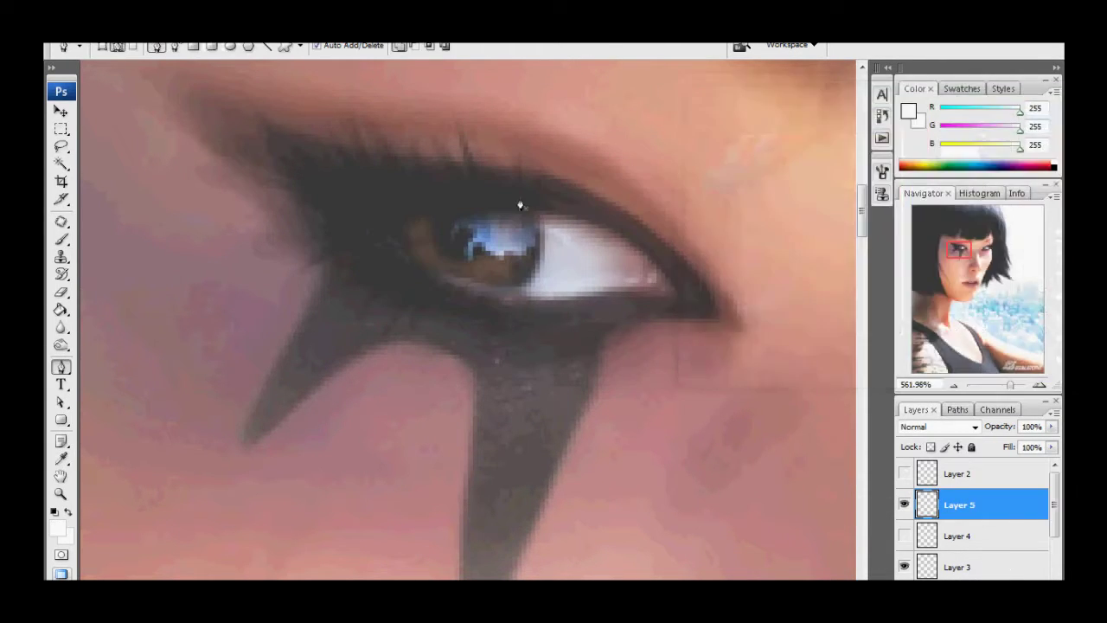
click(430, 208)
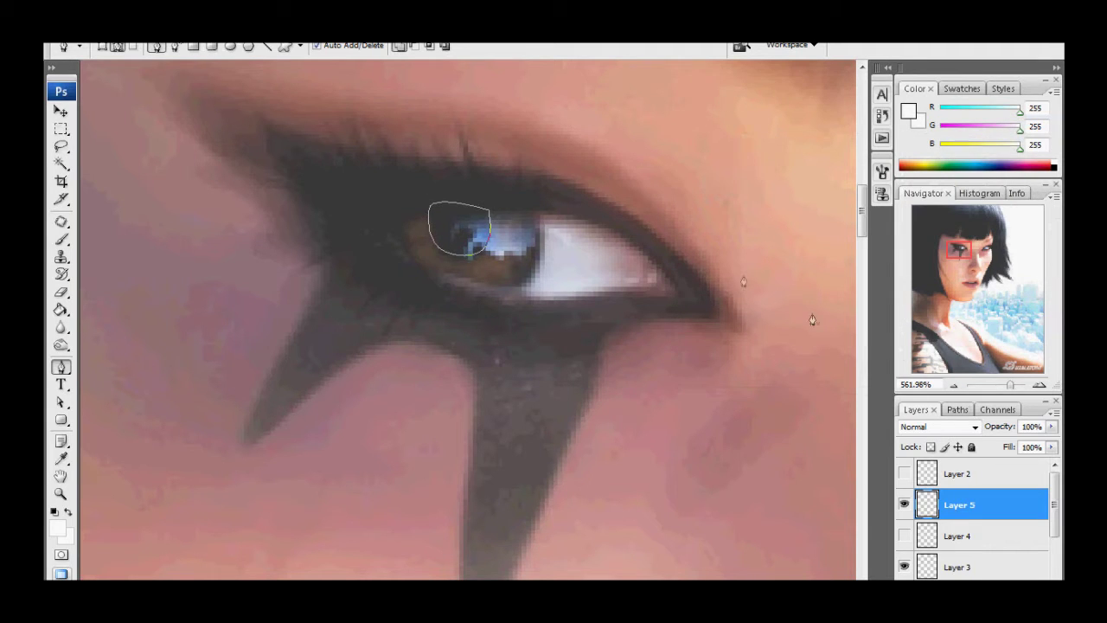
click(956, 409)
right_click(951, 431)
click(848, 496)
key(Return)
click(917, 409)
Show the eye-white layer, merge the eye layers with Ctrl+E, then undo the merge.
click(904, 473)
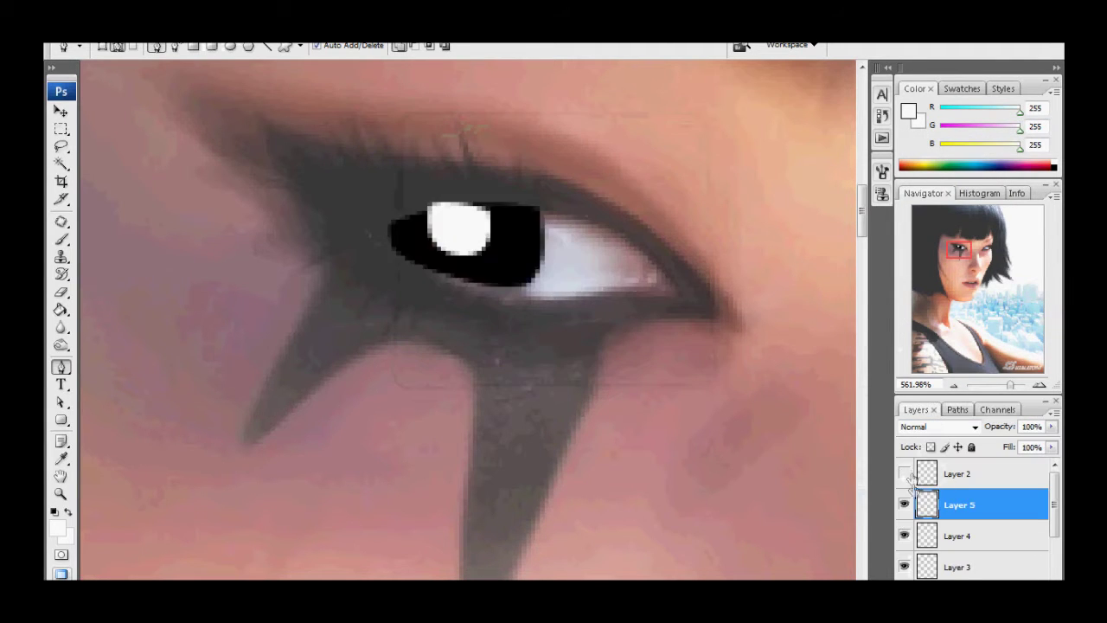
click(957, 474)
shift+click(958, 536)
key(ctrl+e)
click(903, 536)
key(v)
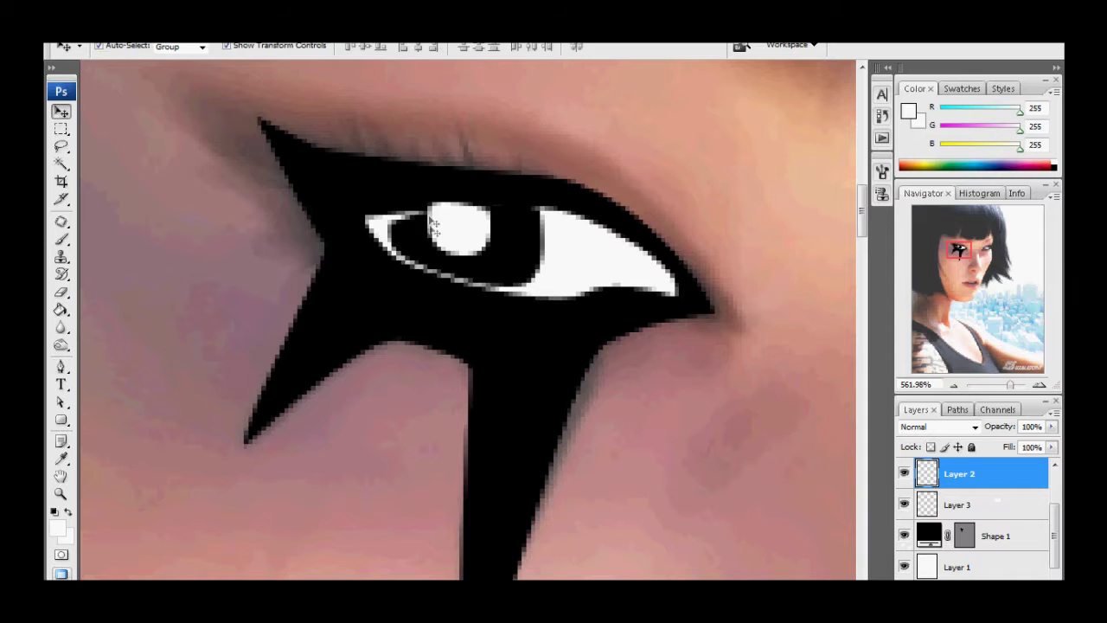
key(ctrl+z)
Zoom out to actual size and toggle the Background photo off and back on.
key(ctrl+minus)
key(ctrl+minus)
key(ctrl+minus)
key(ctrl+minus)
key(ctrl+minus)
scroll(1054, 500, down, 3)
click(904, 591)
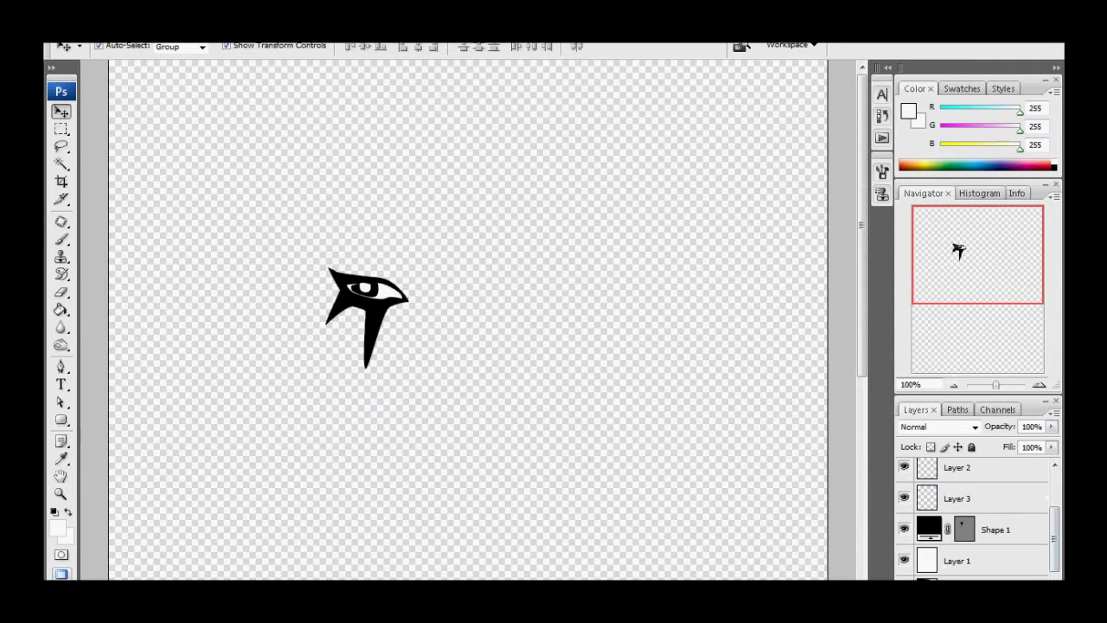
click(904, 591)
key(ctrl+shift+alt+n)
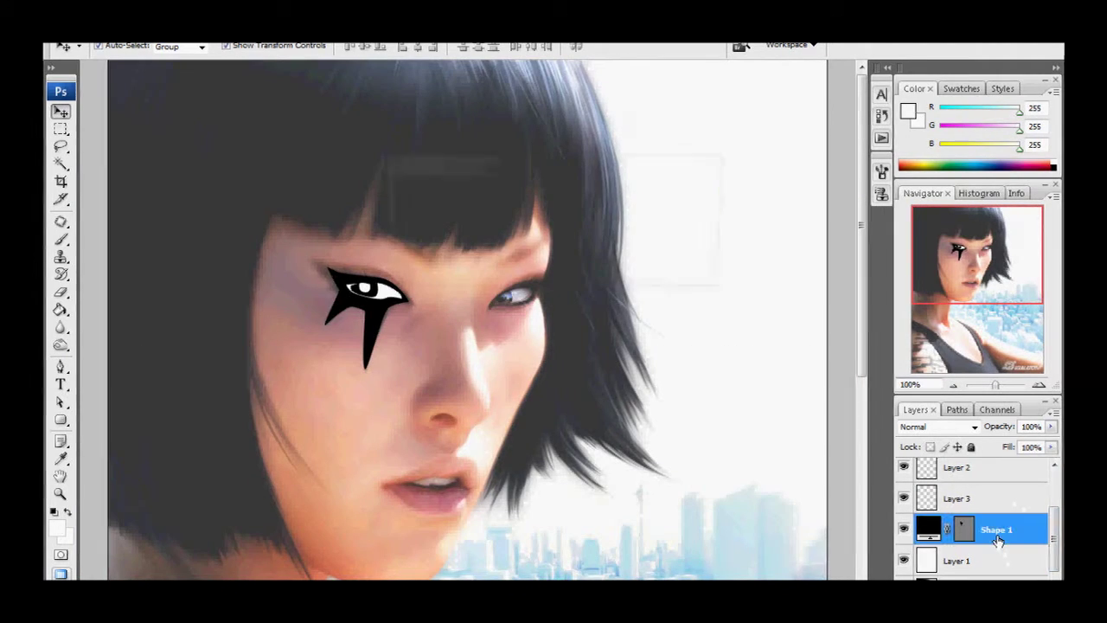
Trace the hair outline from the fringe down past the cheek and fill it on Layer 6.
key(p)
click(432, 242)
click(456, 218)
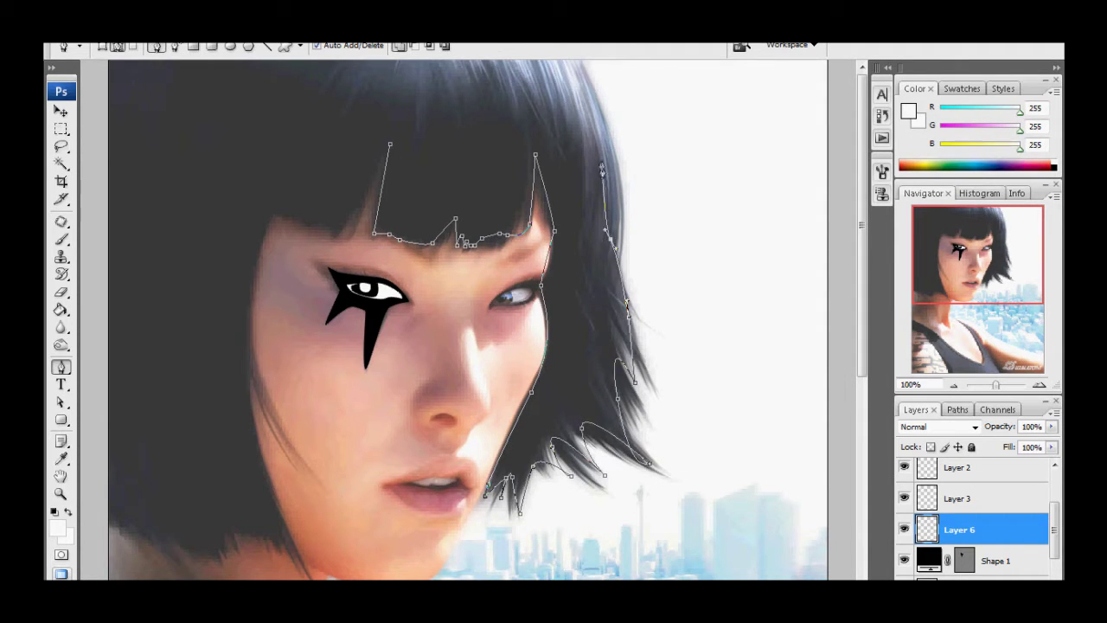
click(140, 536)
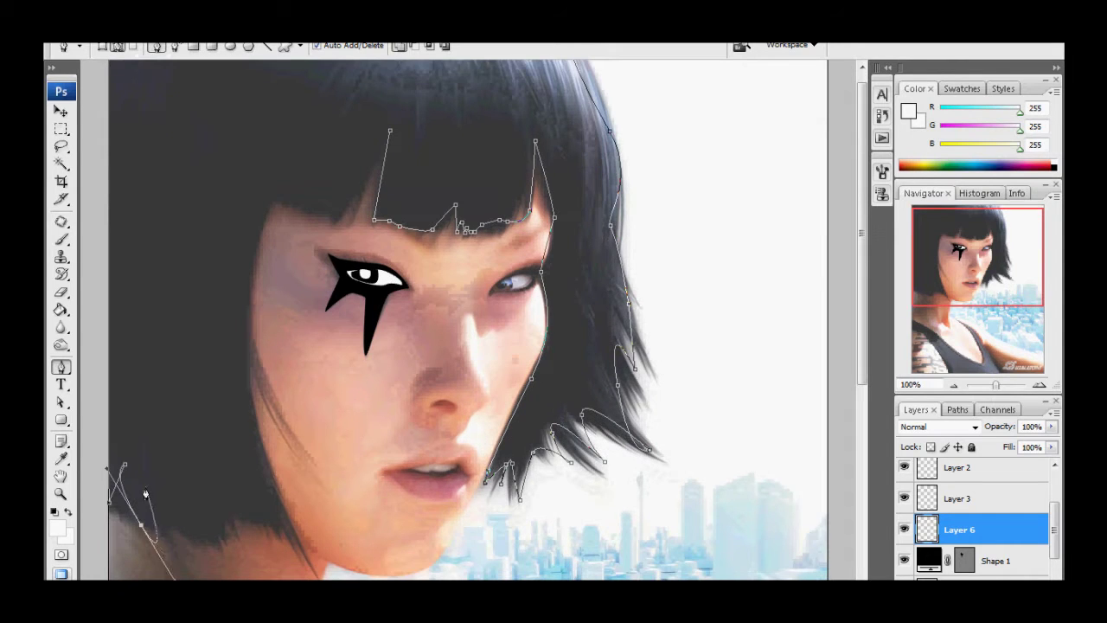
click(281, 569)
drag(250, 368, 254, 276)
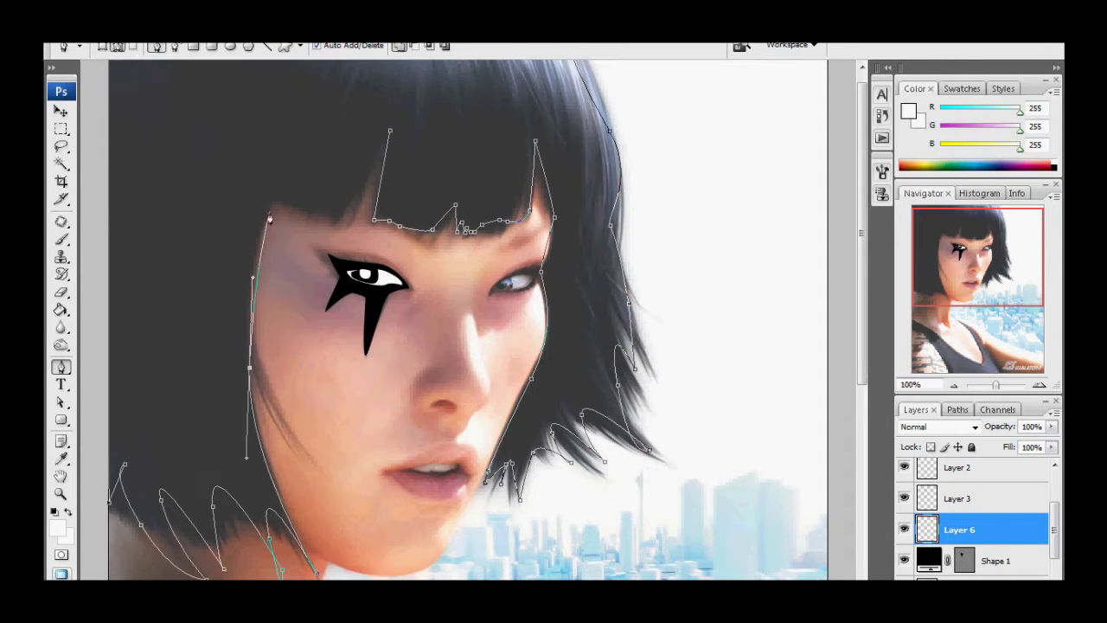
click(956, 410)
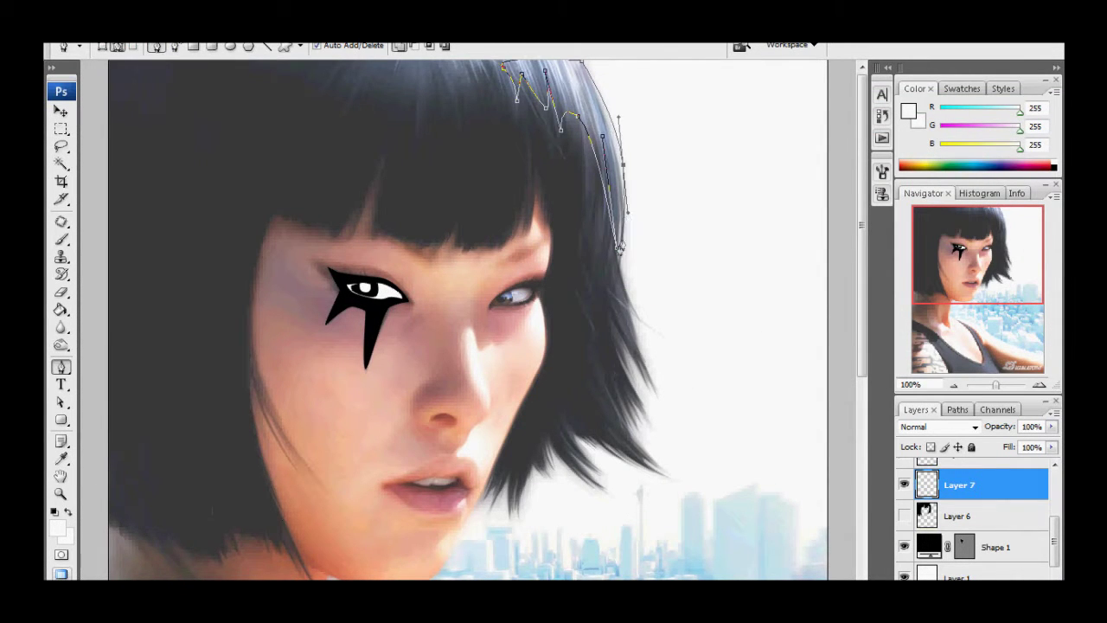
Trace highlight strand shapes along the right and left sides of the hair.
drag(615, 260, 601, 188)
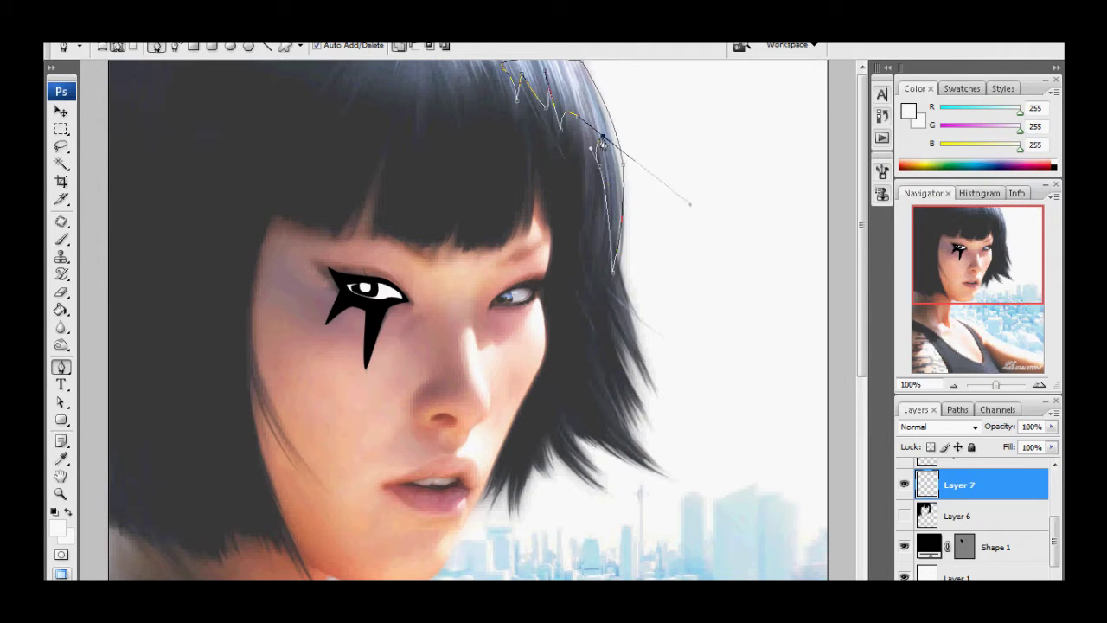
click(205, 110)
drag(160, 430, 197, 538)
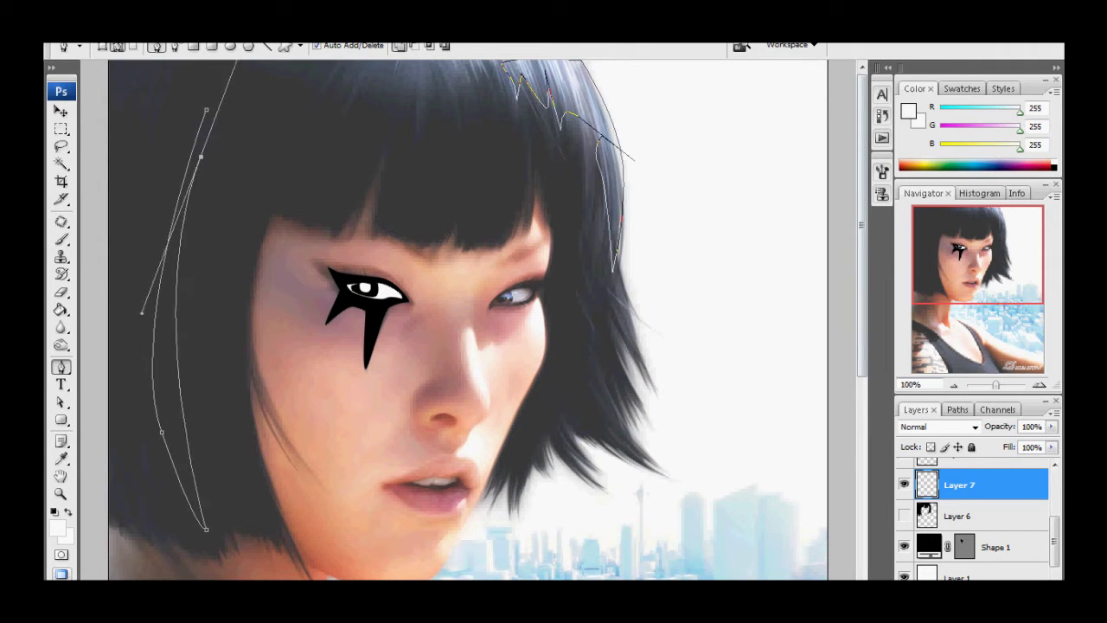
mouse_move(172, 295)
mouse_down()
mouse_move(220, 246)
mouse_move(172, 318)
mouse_up()
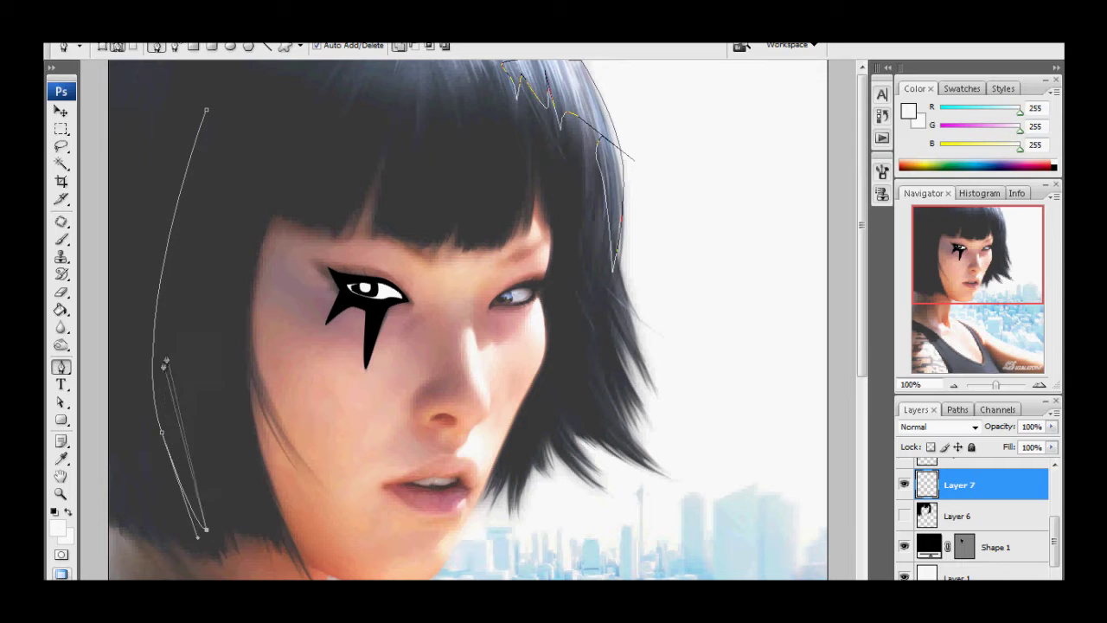
drag(187, 193, 206, 177)
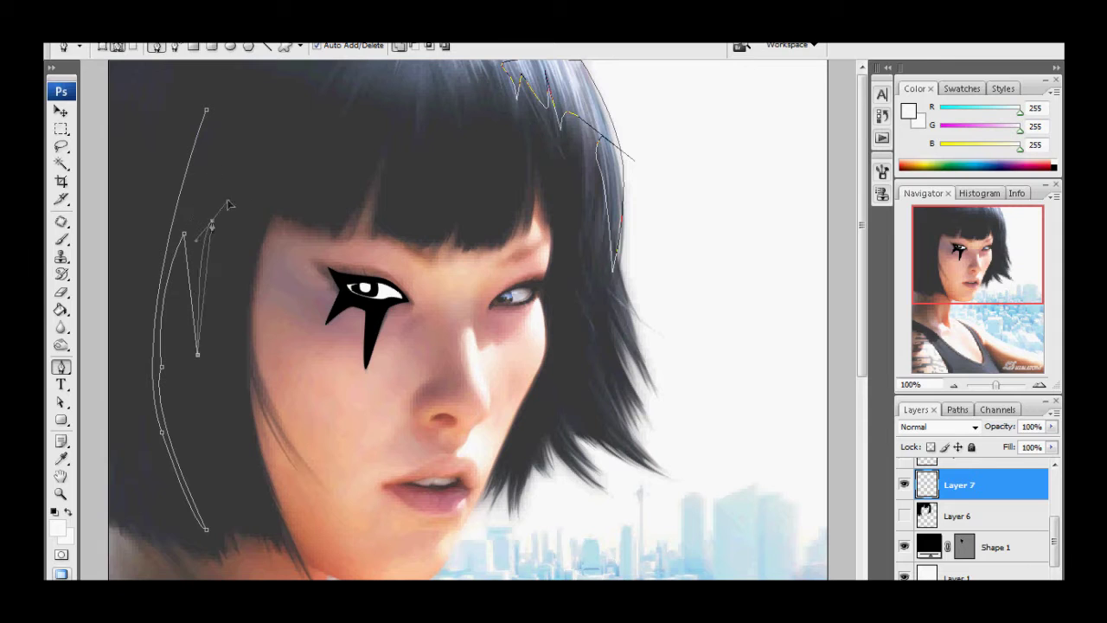
drag(229, 205, 234, 190)
drag(253, 511, 286, 532)
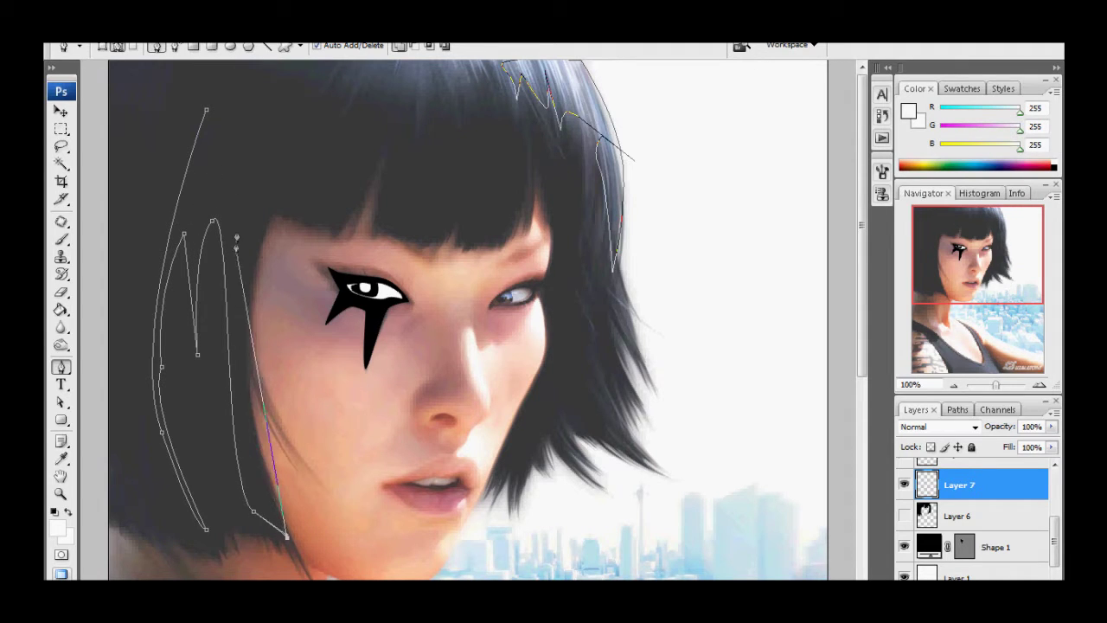
click(235, 248)
click(256, 176)
click(280, 91)
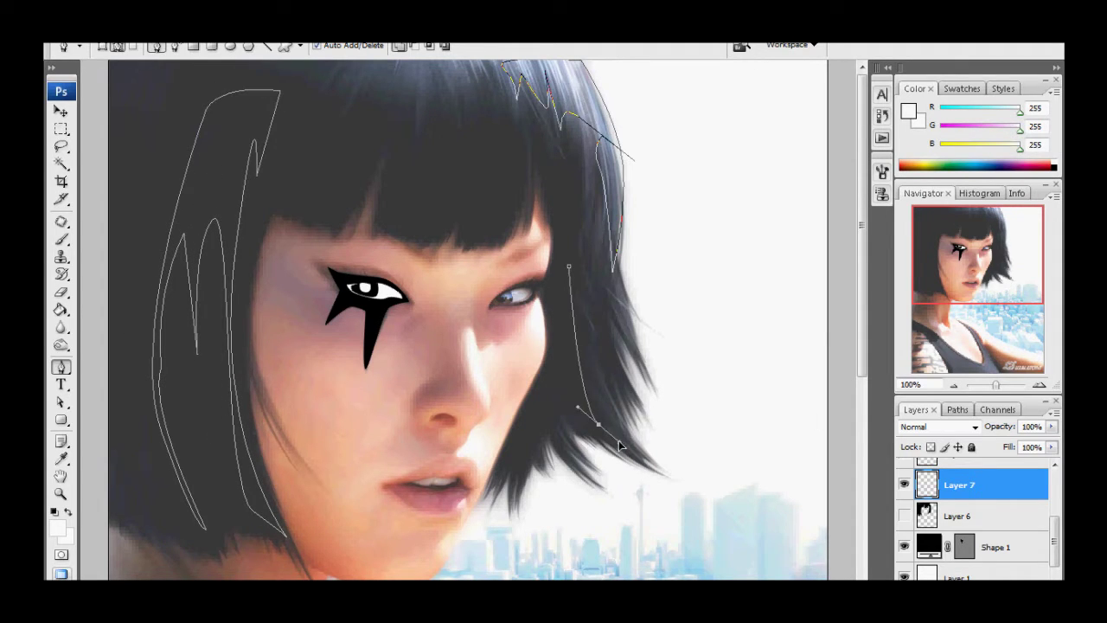
Add another right-side strand, fill the highlight paths with white, and hide the photo.
drag(580, 297, 574, 201)
click(952, 409)
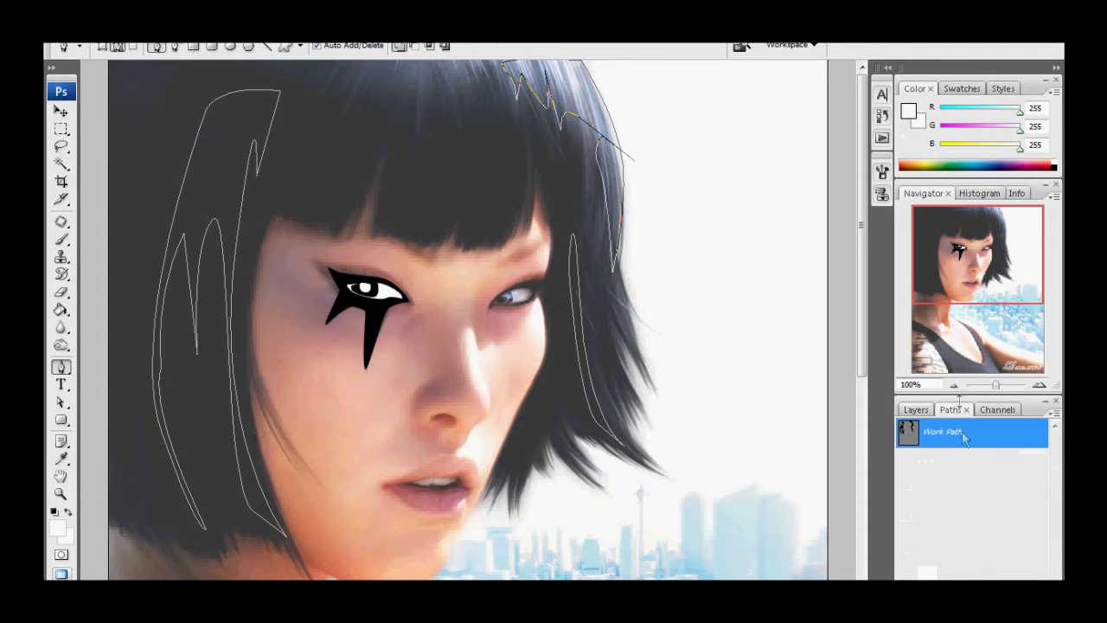
click(915, 409)
click(952, 409)
right_click(952, 426)
click(865, 511)
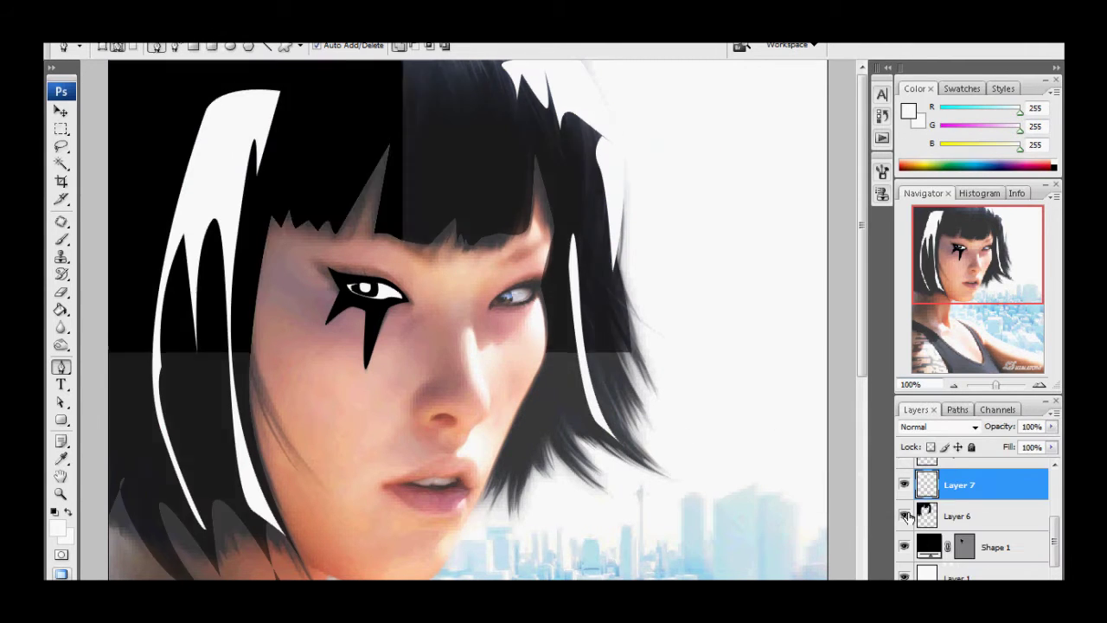
click(904, 562)
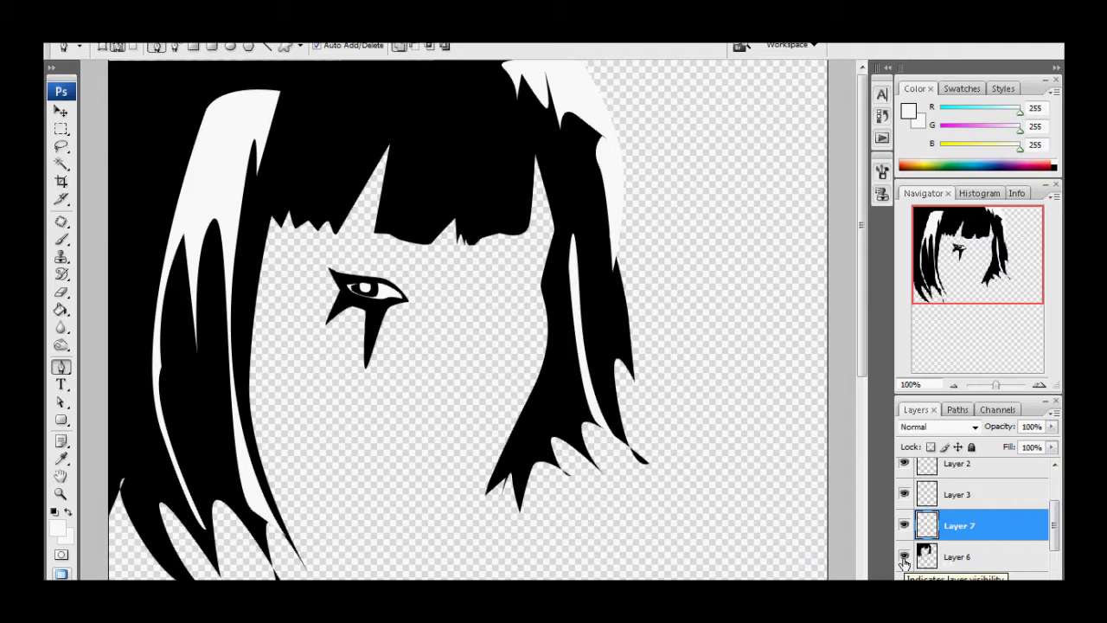
Save the document as a Photoshop file with maximum compatibility.
drag(863, 243, 863, 256)
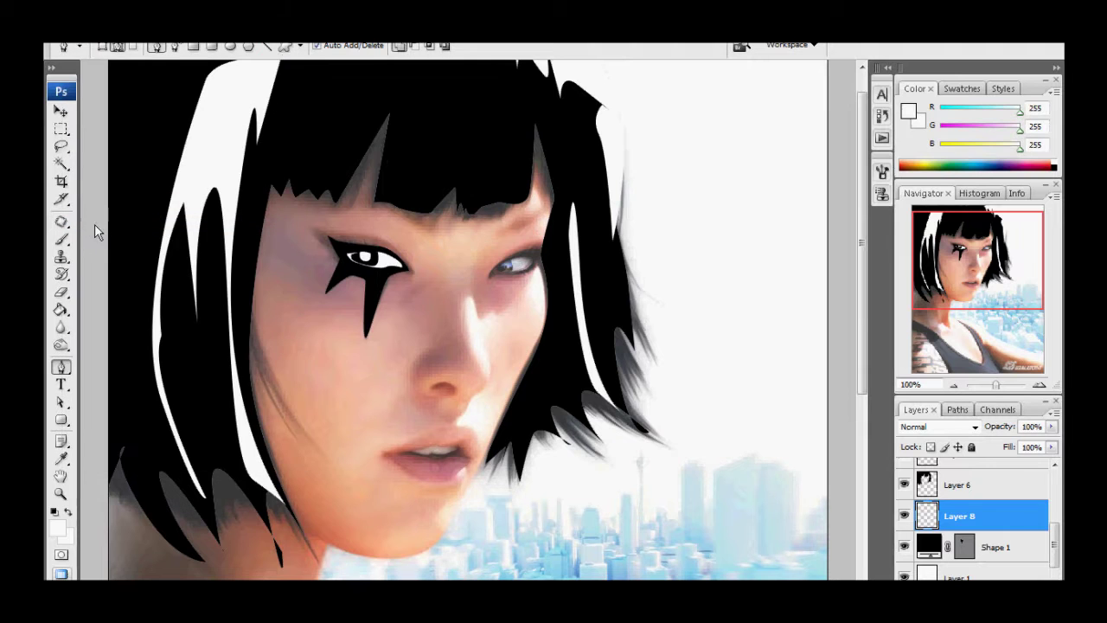
key(ctrl+shift+s)
key(Return)
click(727, 199)
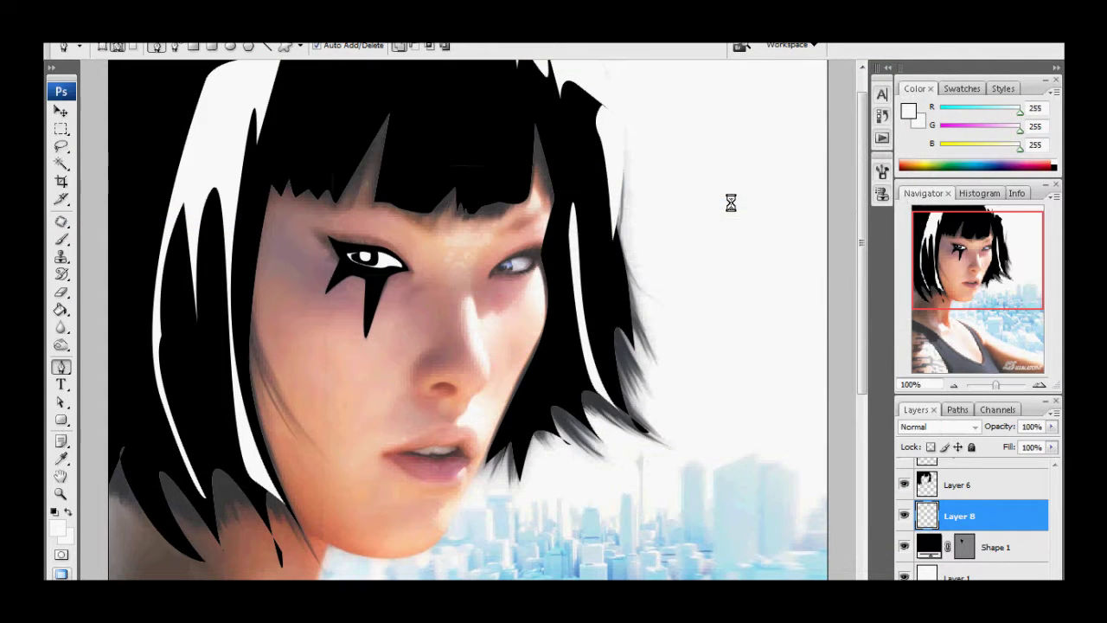
Zoom in around the mouth and set the foreground colour to black.
click(61, 493)
click(403, 462)
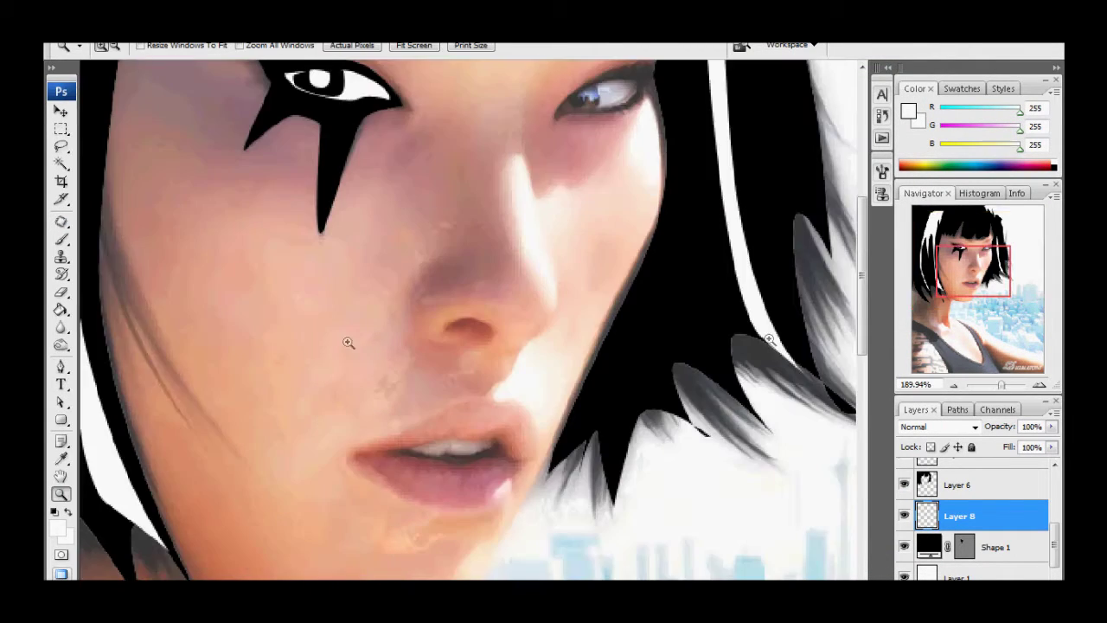
click(61, 458)
click(58, 526)
click(671, 358)
click(1044, 119)
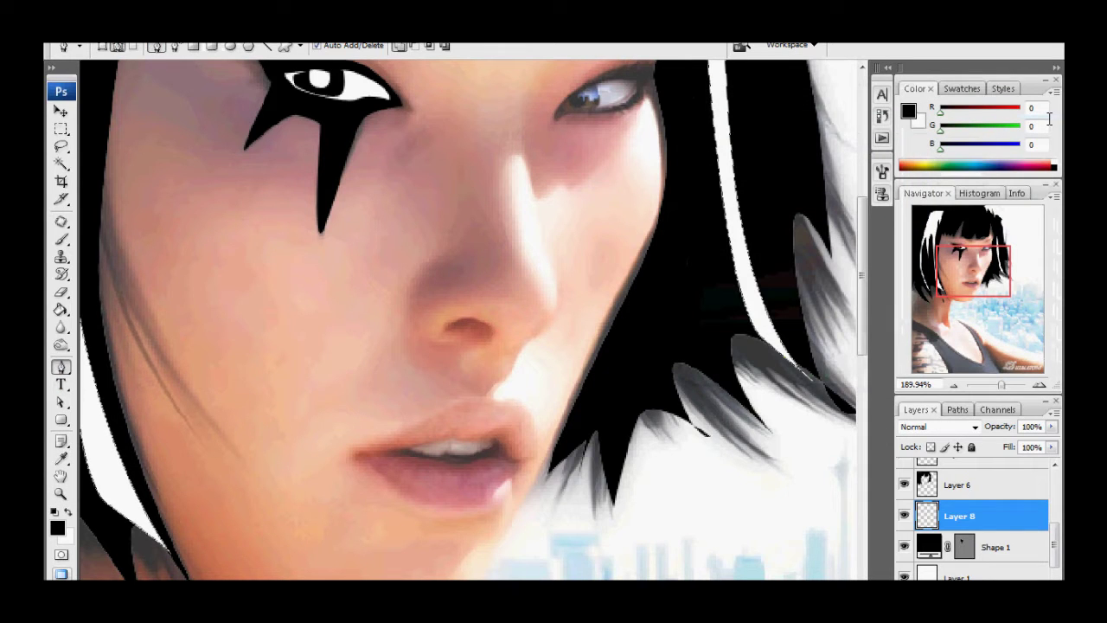
Trace the upper and lower lip outline with the Pen and refine its curves.
click(495, 403)
drag(427, 416, 402, 437)
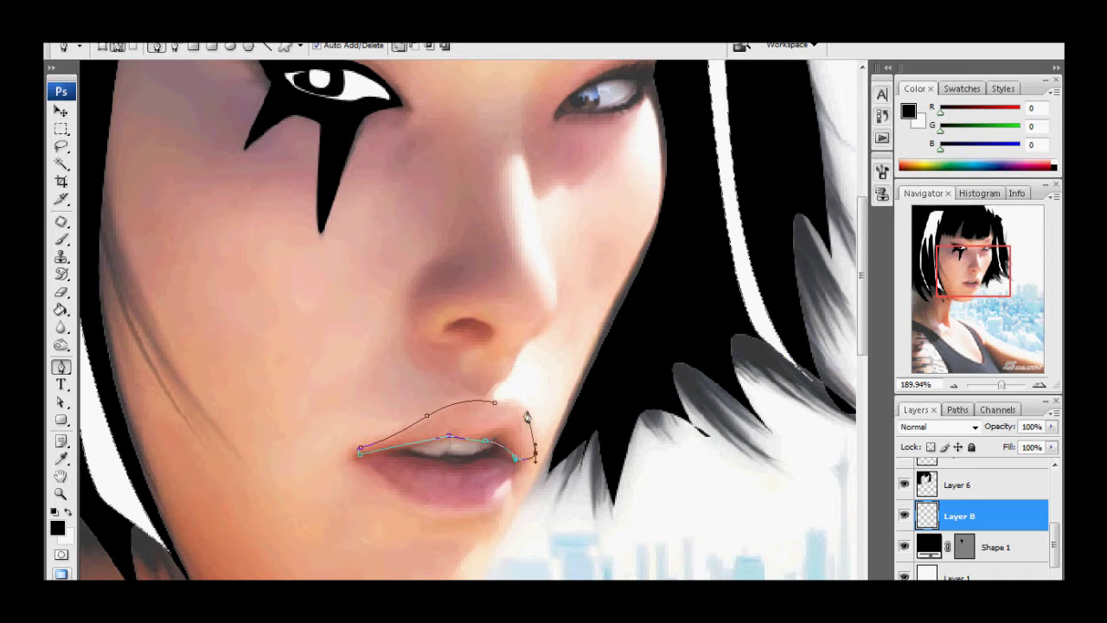
scroll(491, 406, up, 2)
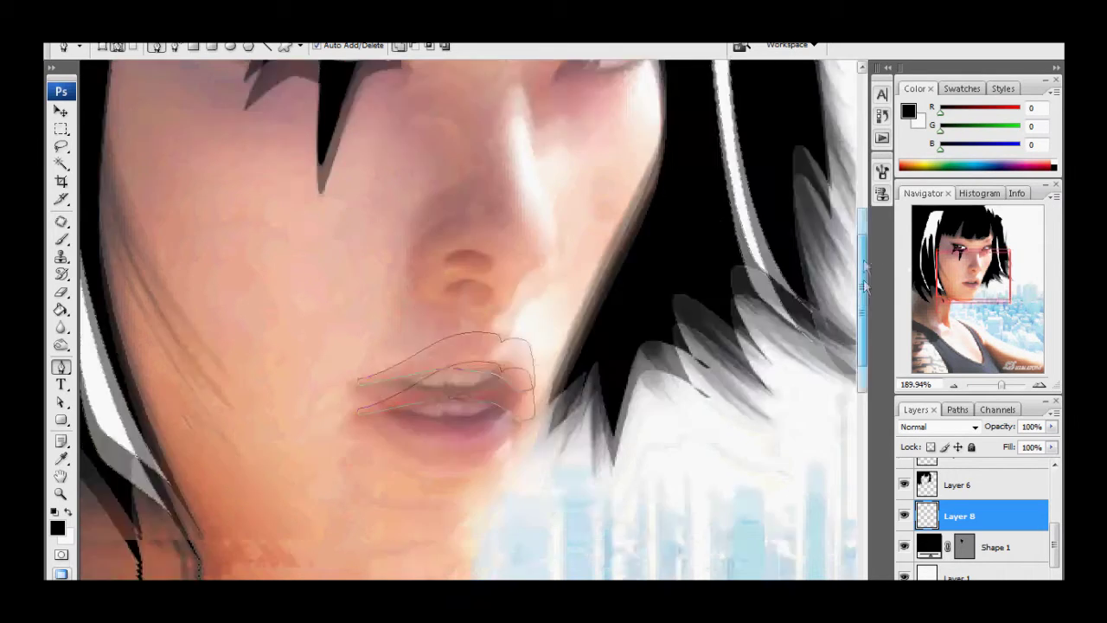
scroll(444, 346, up, 2)
scroll(317, 259, up, 2)
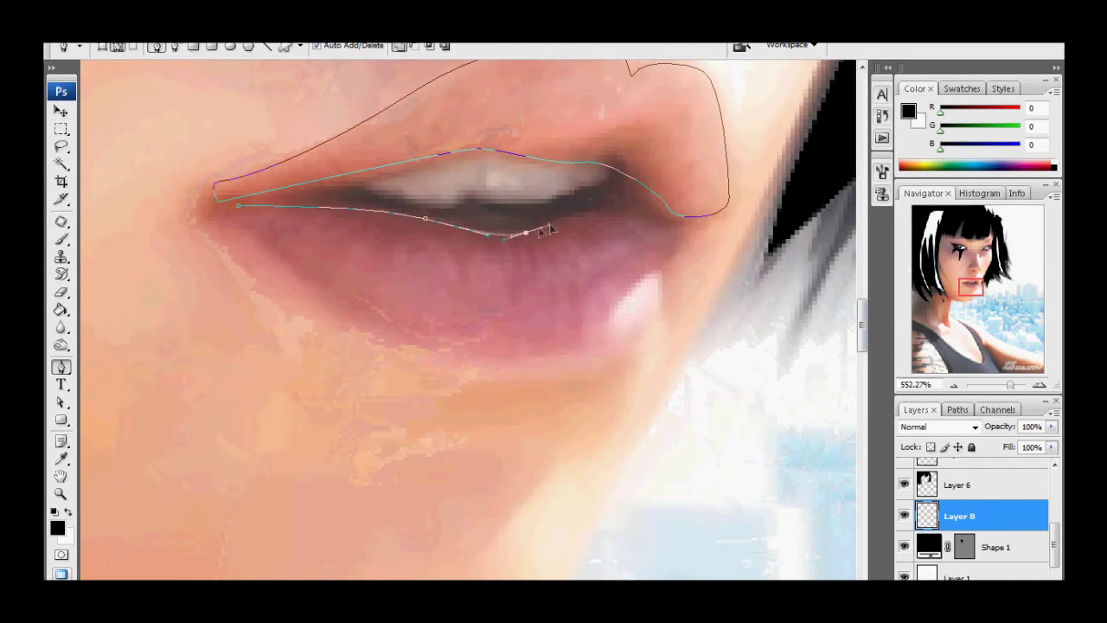
drag(603, 209, 615, 209)
drag(279, 264, 248, 232)
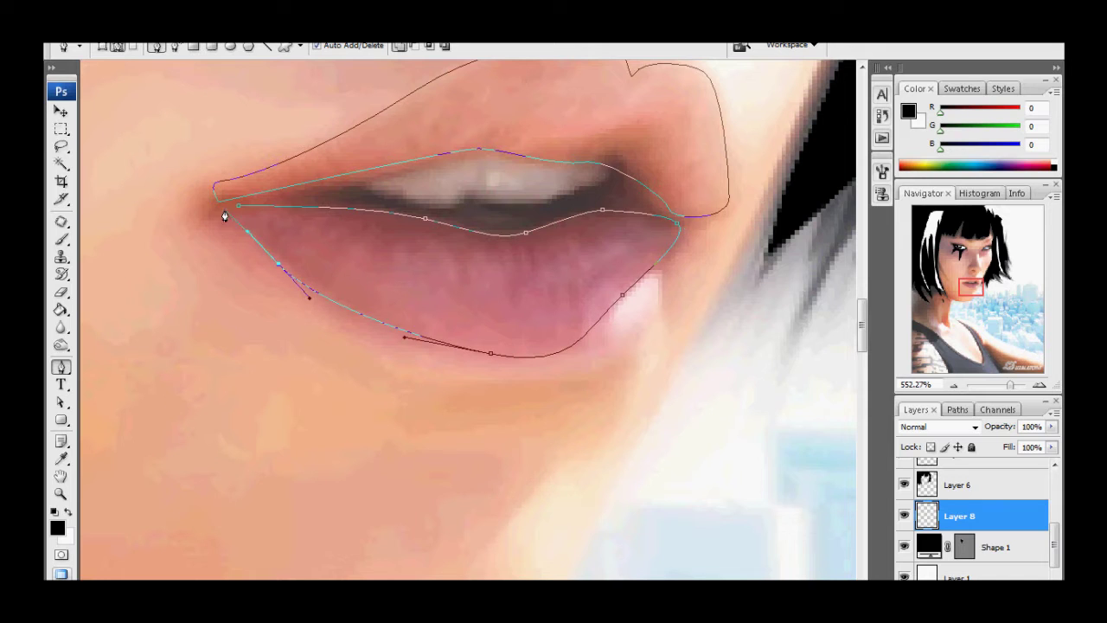
scroll(424, 211, up, 3)
key(a)
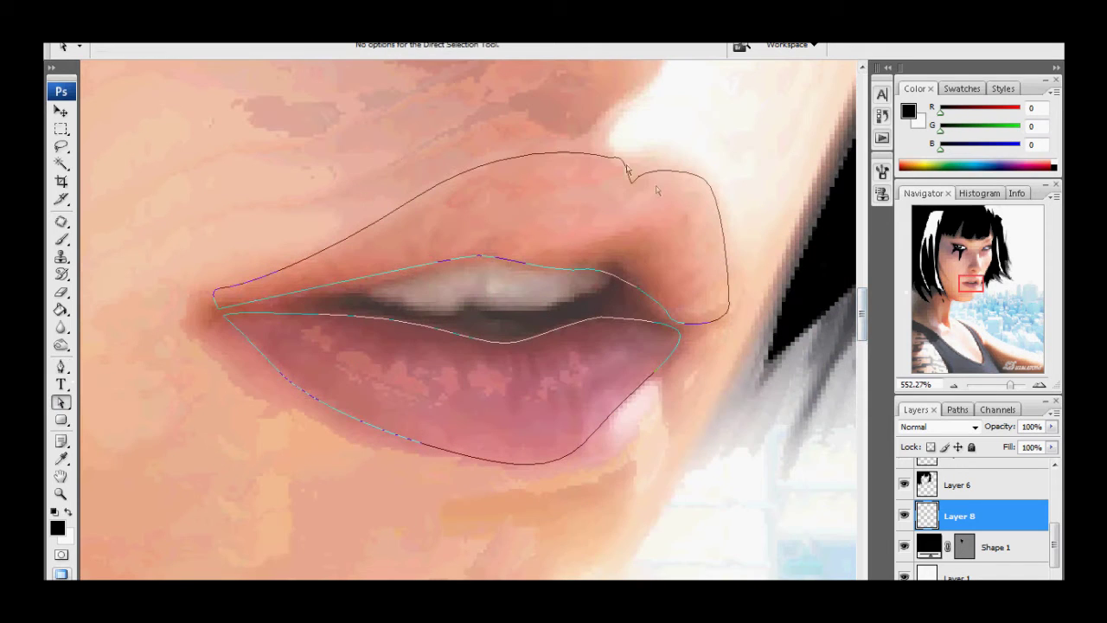
drag(703, 178, 706, 184)
Fill the upper lip subpath with solid black via the Paths panel.
click(957, 409)
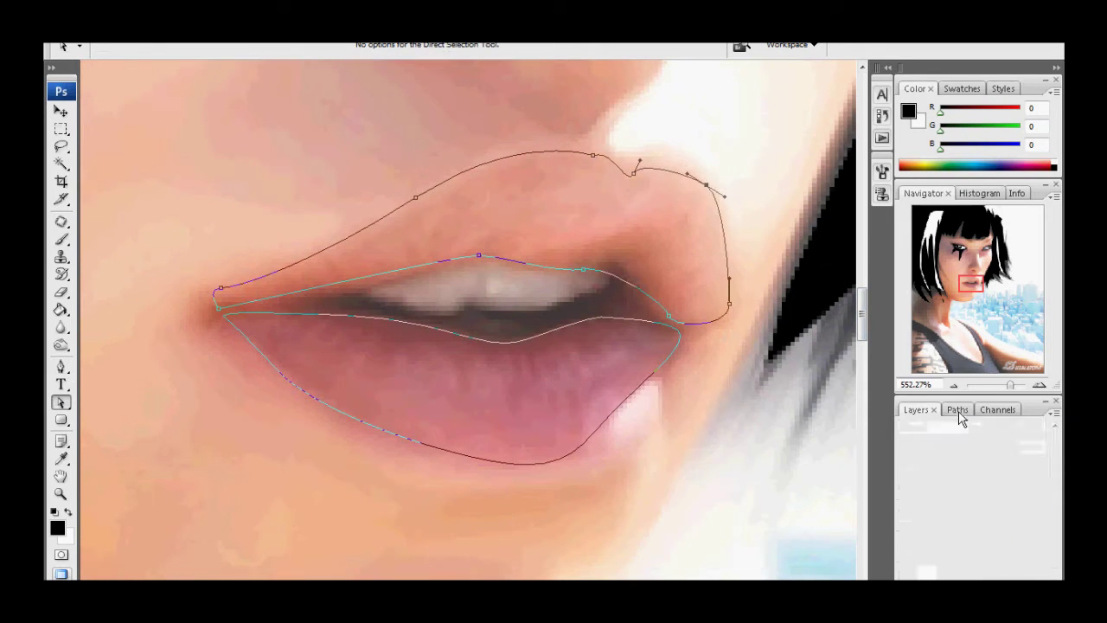
right_click(917, 431)
click(861, 523)
key(Return)
key(p)
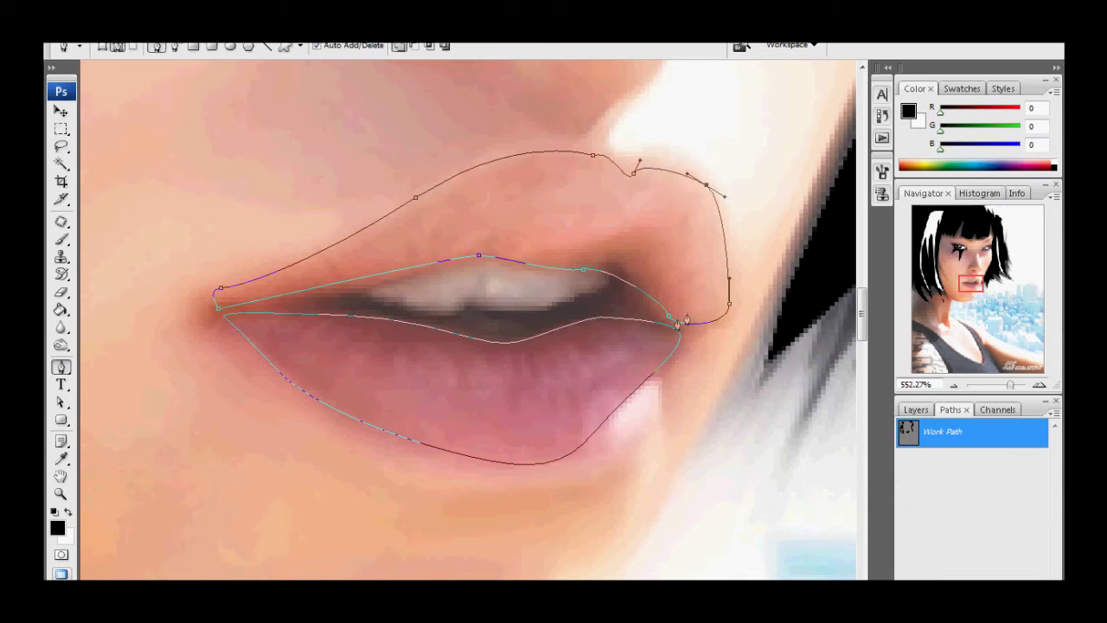
click(949, 519)
right_click(943, 541)
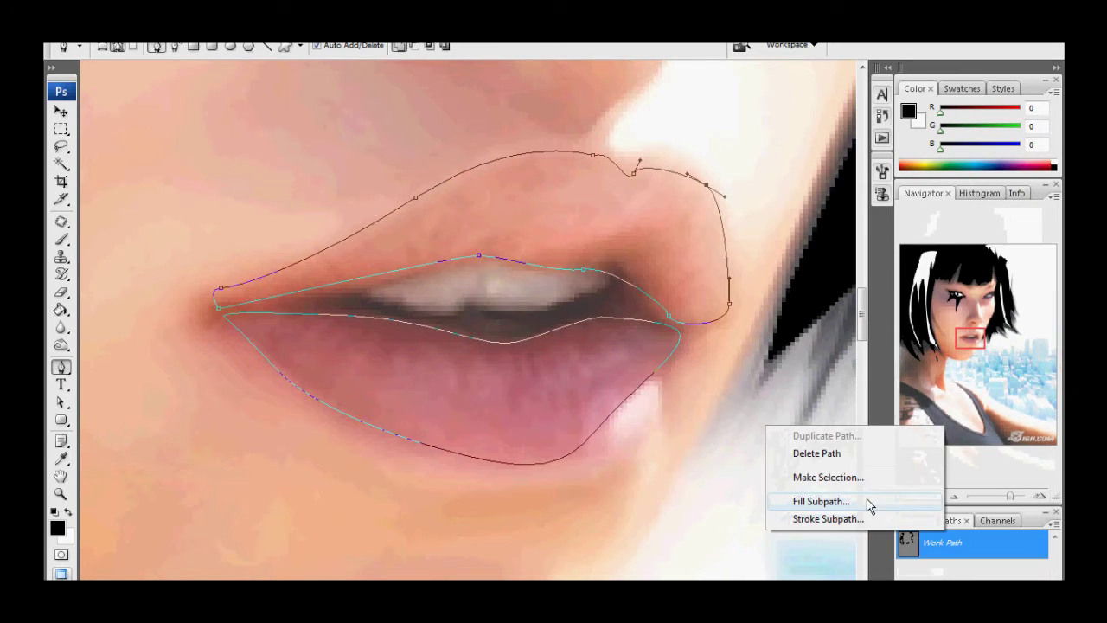
click(821, 501)
key(Return)
click(61, 401)
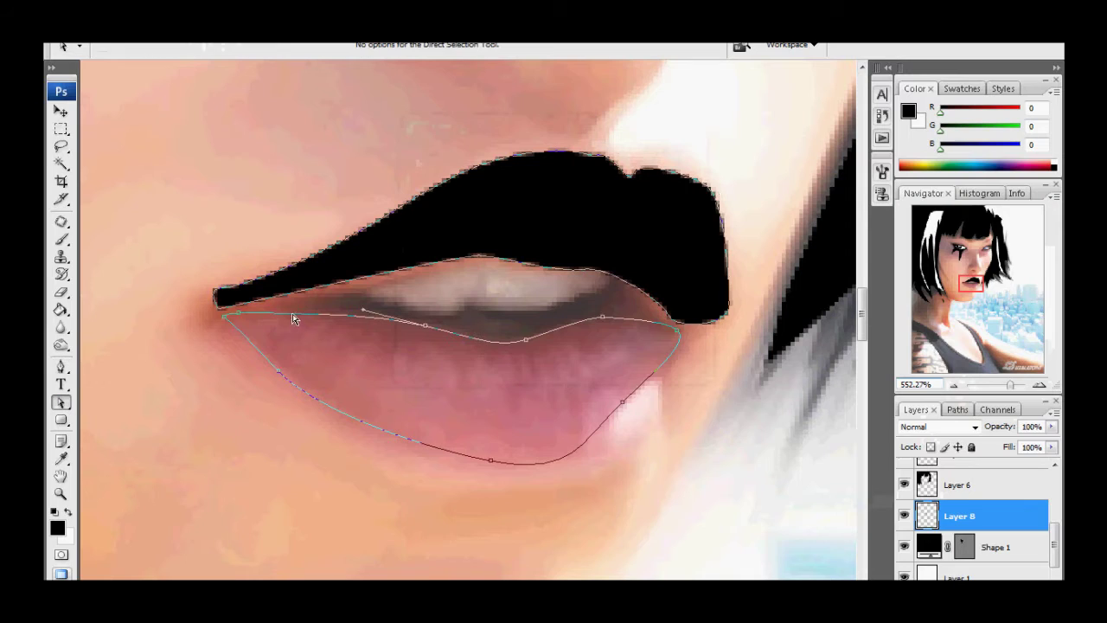
click(294, 316)
click(958, 409)
Fill the lower lip, then the whole lip outline with red on Layer 8.
right_click(952, 432)
click(821, 501)
click(916, 409)
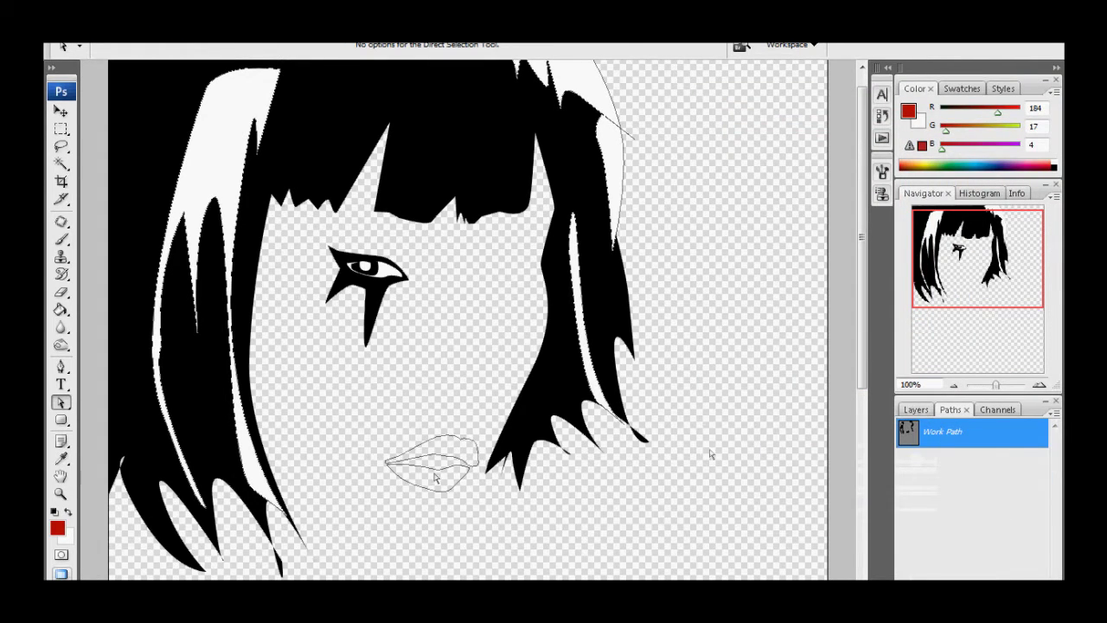
right_click(945, 444)
click(835, 517)
click(915, 409)
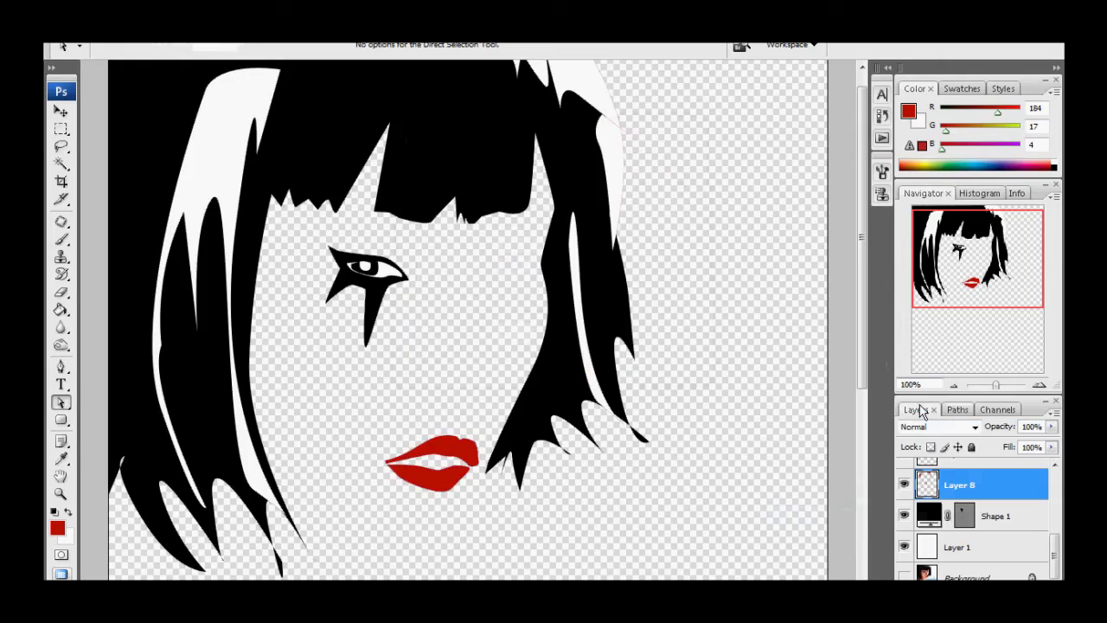
Zoom in on the lips and choose a 5 px hard brush to tidy their edges.
drag(863, 260, 875, 251)
scroll(875, 252, down, 3)
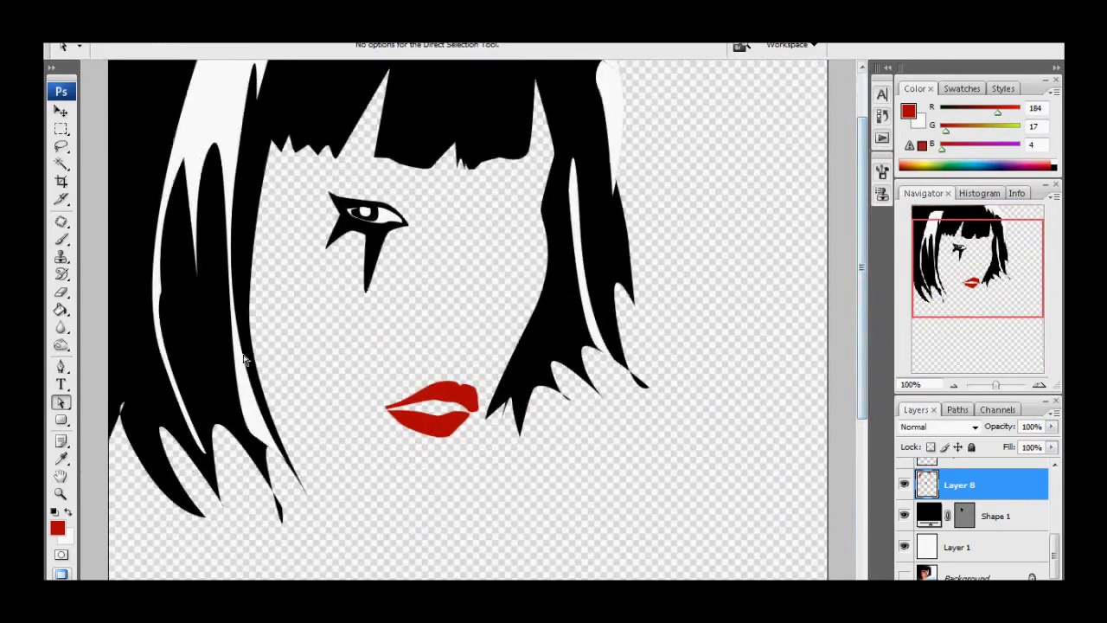
key(z)
drag(312, 308, 544, 487)
key(b)
right_click(606, 259)
click(673, 371)
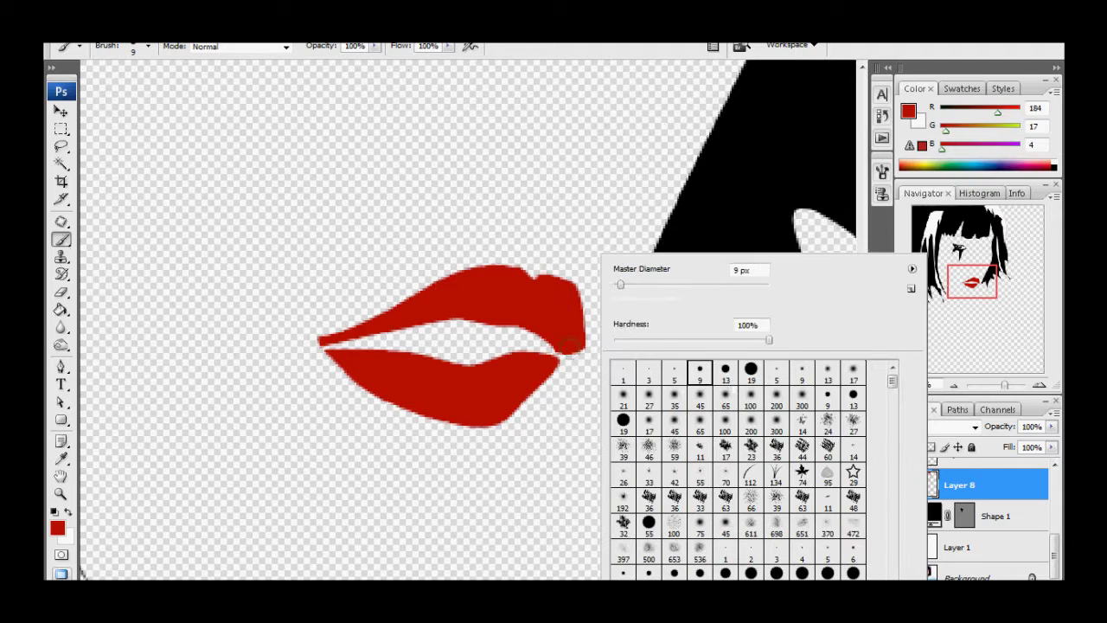
key(Return)
right_click(670, 346)
key(Escape)
Zoom out to the whole face and show the original photo again.
key(ctrl+minus)
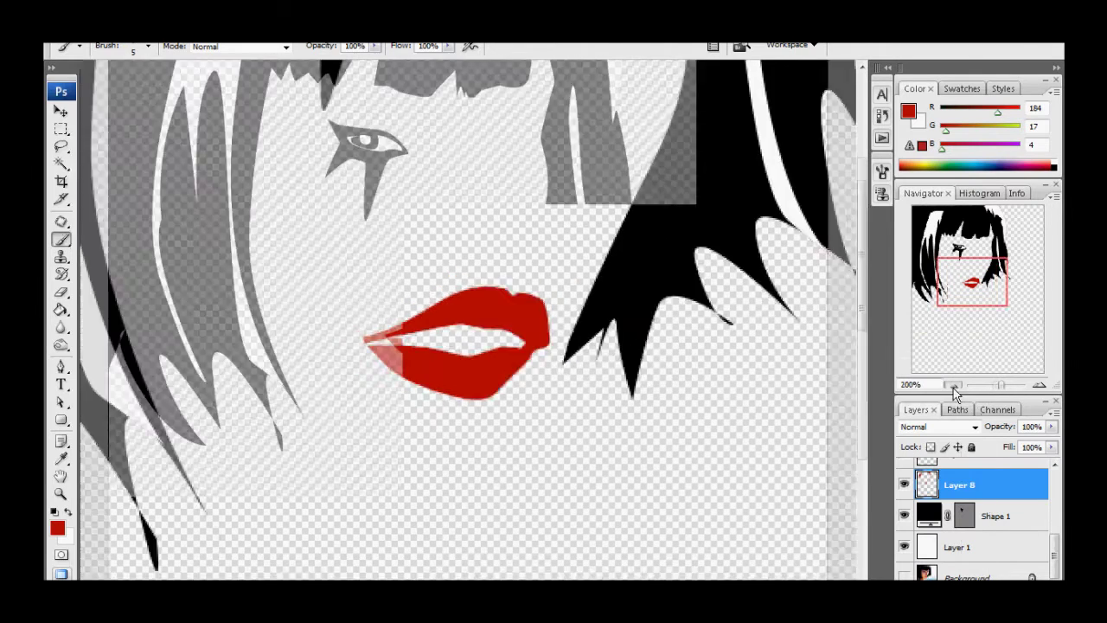
key(ctrl+minus)
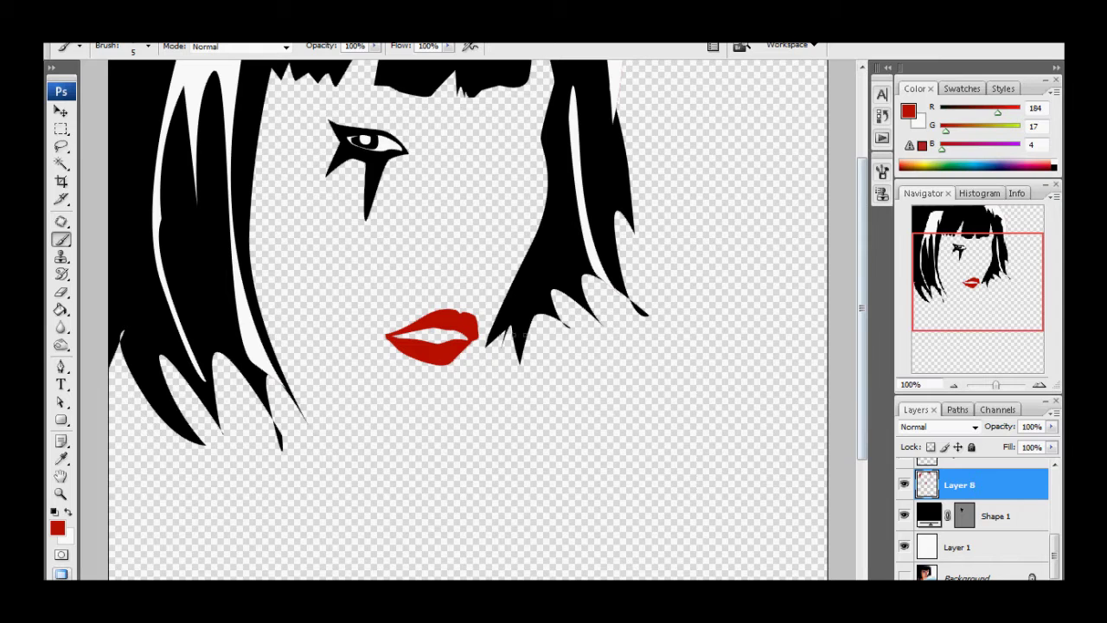
click(904, 576)
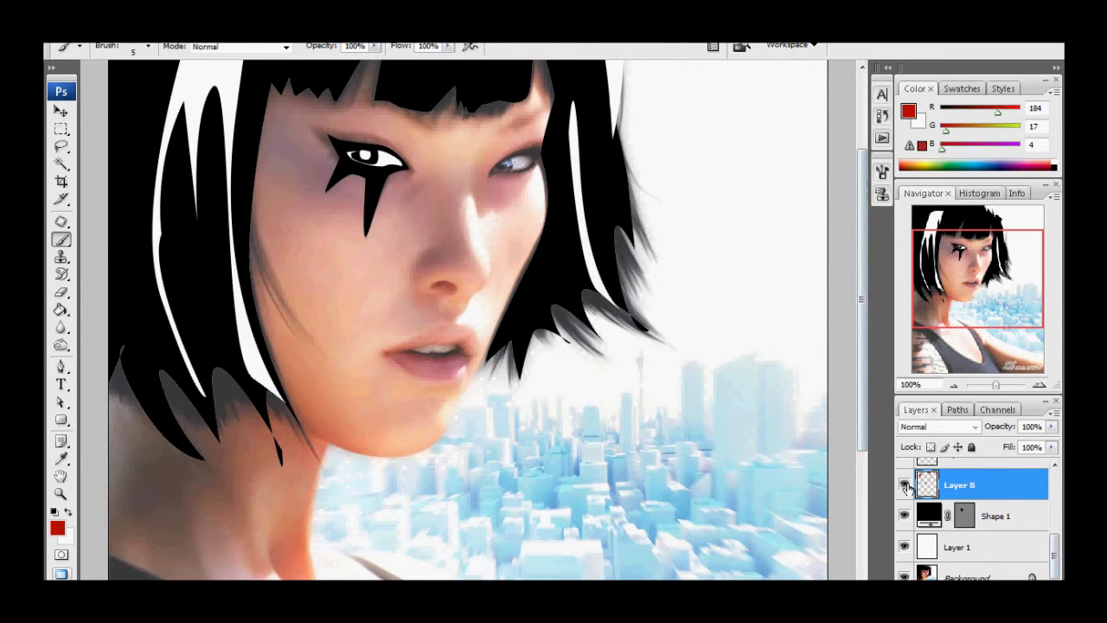
Show the red lips layer again, zoom in on the lips, and add a new empty layer.
click(904, 485)
click(61, 493)
click(433, 350)
key(ctrl+shift+n)
key(Return)
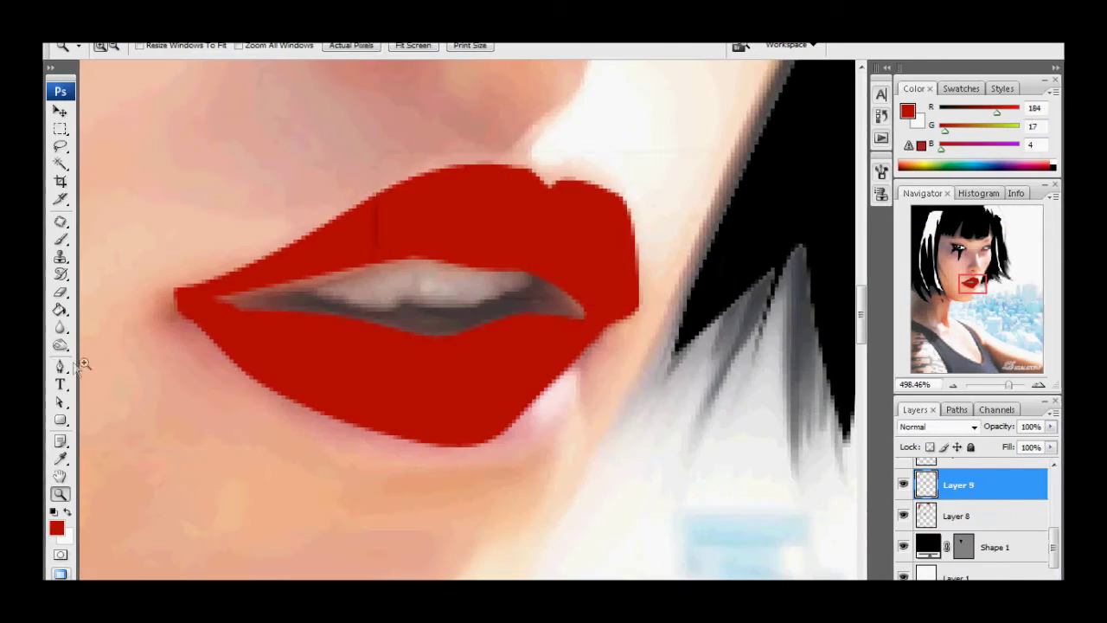
key(i)
Set the foreground colour to white and trace a curved highlight on the lower lip.
click(56, 527)
click(1051, 118)
key(p)
click(277, 327)
drag(342, 407, 369, 421)
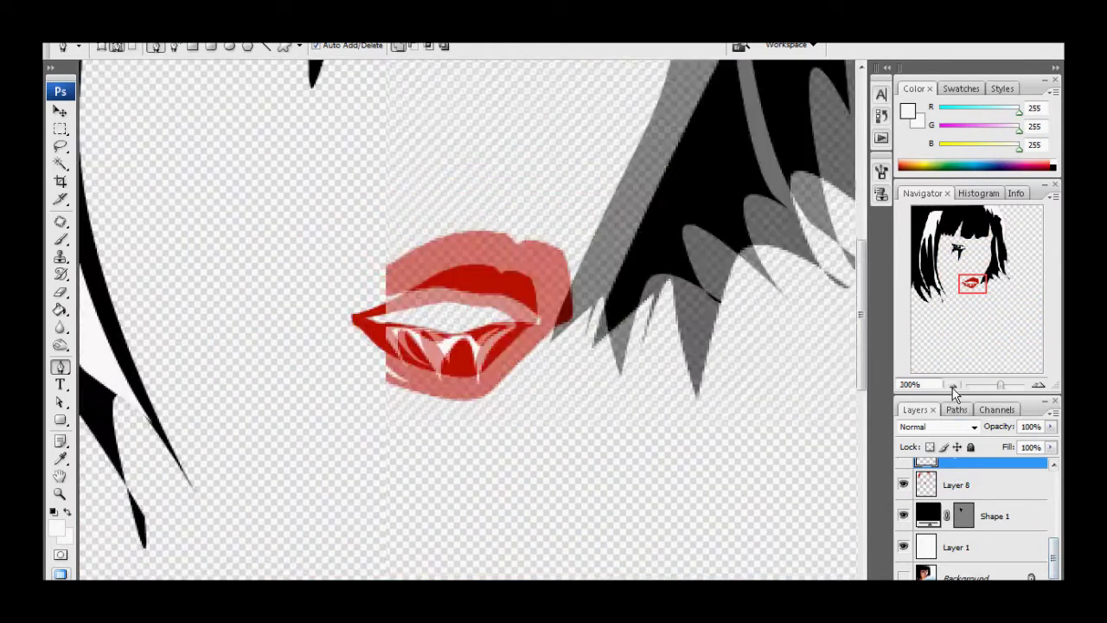
Try lowering the faded lips layer's opacity to about 13% in Layer Style.
click(954, 385)
double_click(1013, 498)
drag(955, 194, 891, 197)
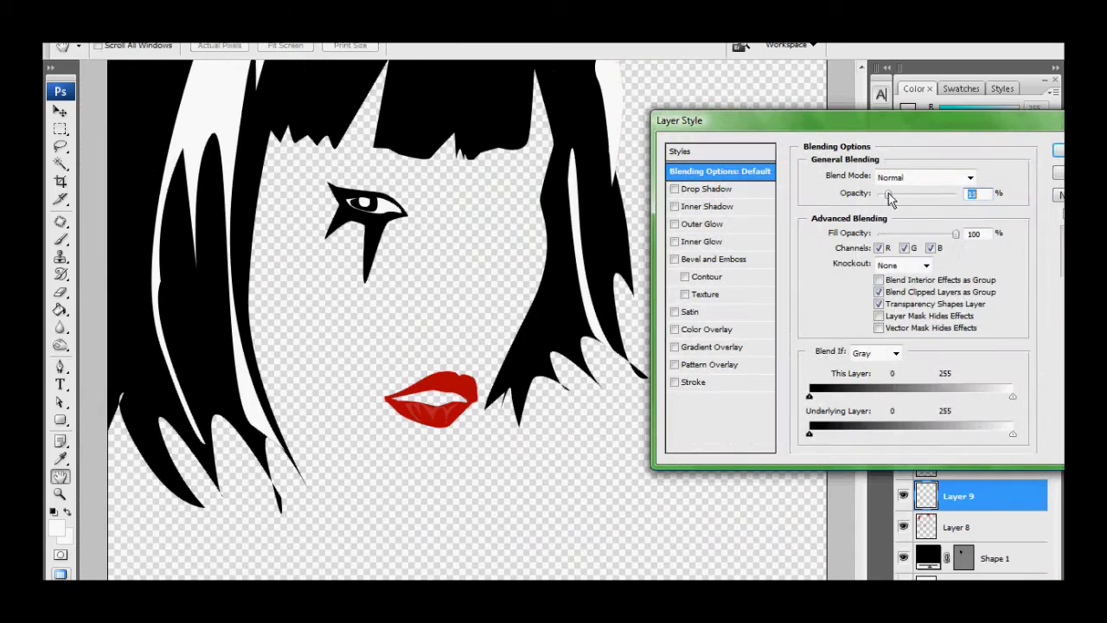
key(Return)
Delete the faded lips layer and zoom in closely on the lips.
right_click(1004, 496)
click(877, 181)
key(p)
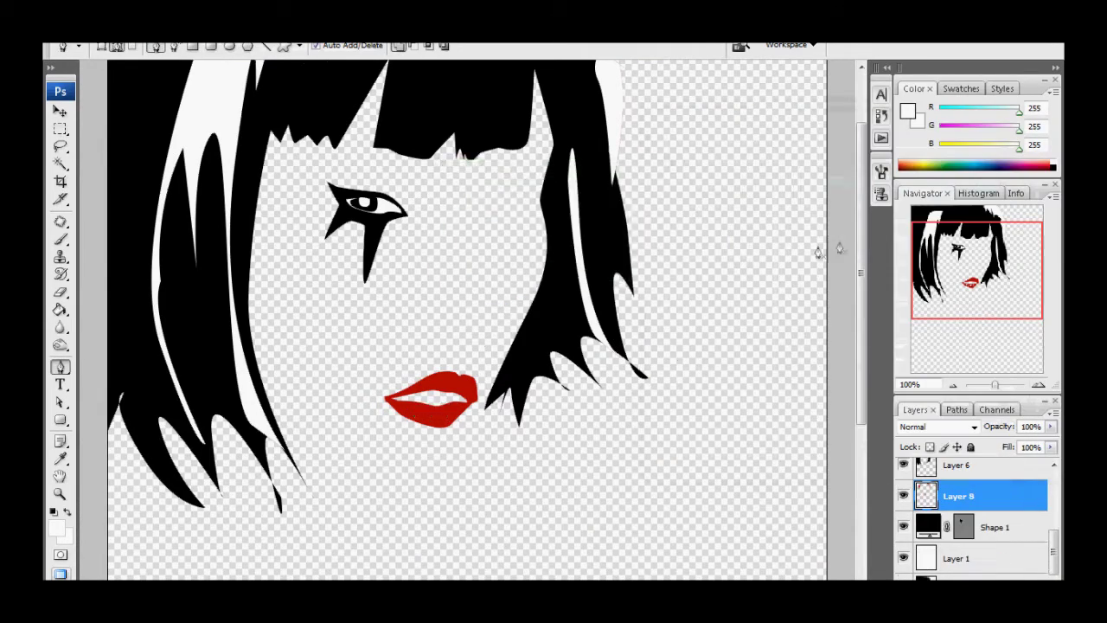
scroll(817, 252, down, 2)
key(ctrl+plus)
key(ctrl+plus)
key(ctrl+plus)
Load the lips outline, then clear it and start a text entry below the lips.
key(ctrl+Return)
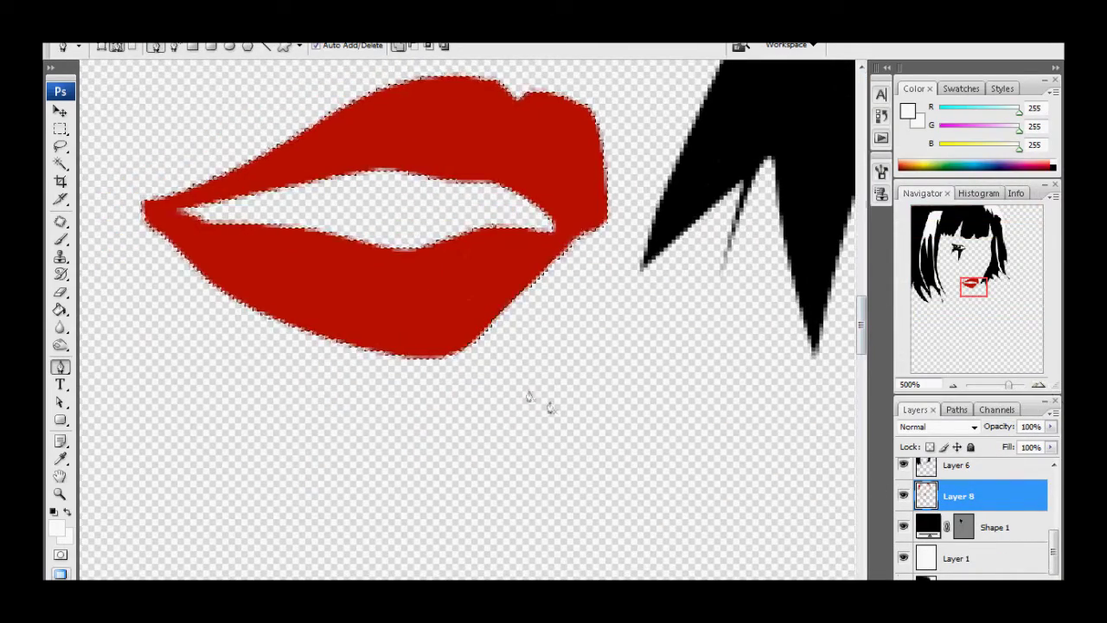
key(t)
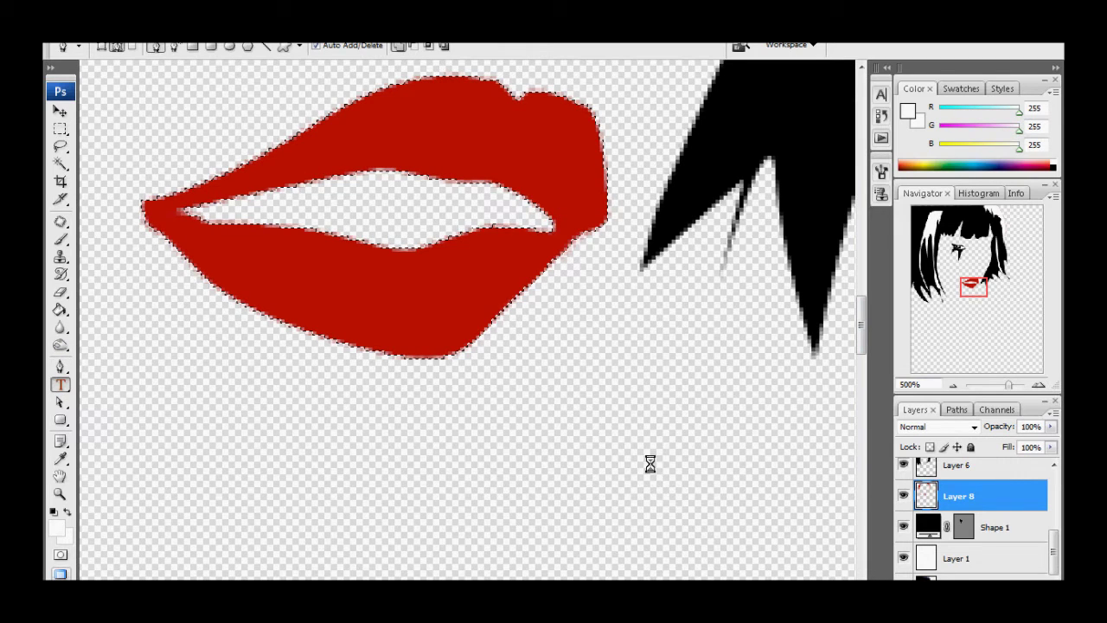
key(ctrl+d)
click(209, 414)
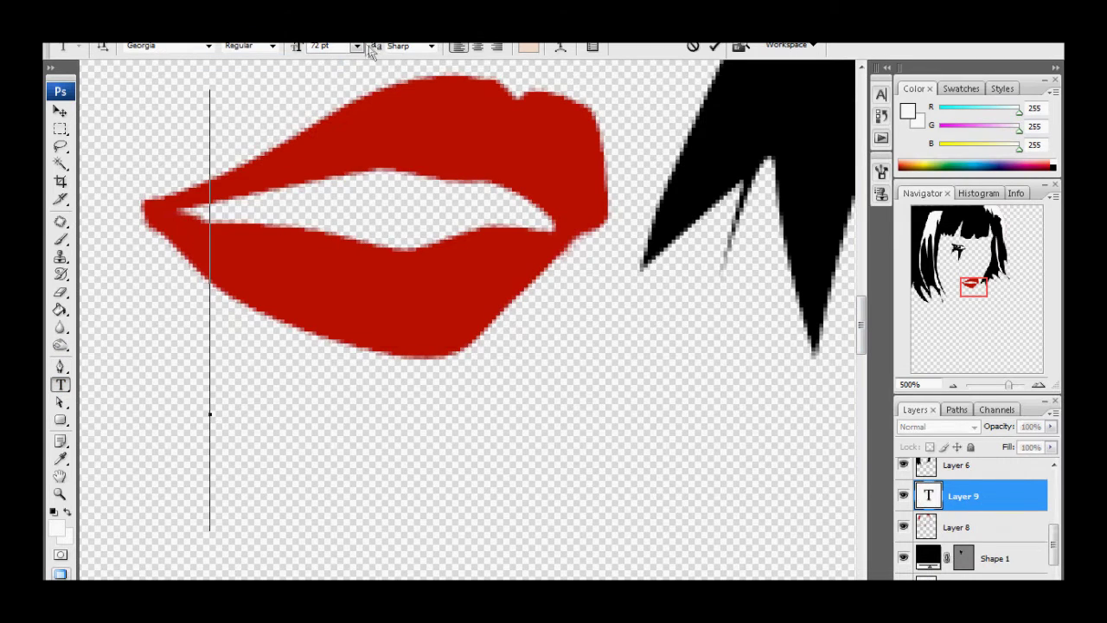
Make the 'mirrors edge' text black Georgia at 6 pt.
click(356, 45)
click(354, 121)
drag(483, 399, 210, 400)
click(528, 46)
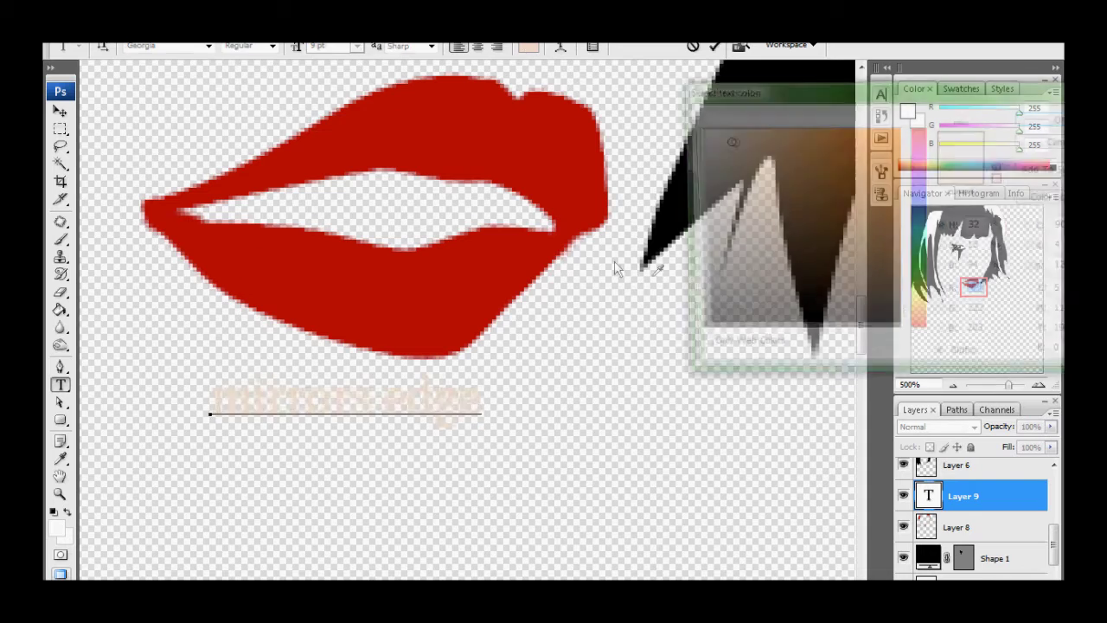
click(703, 329)
click(1035, 128)
click(357, 46)
click(344, 88)
Copy and paste the phrase into several lines, then commit the text.
key(ctrl+c)
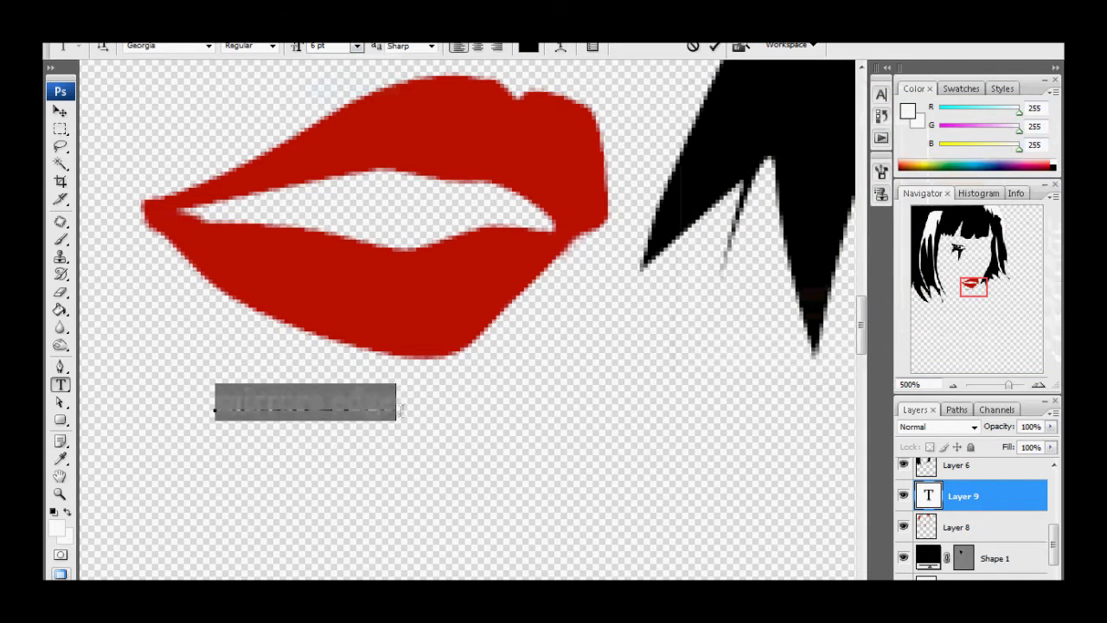
key(ctrl+v)
key(ctrl+v)
key(ctrl+v)
key(Return)
key(ctrl+v)
key(ctrl+v)
key(ctrl+v)
key(Return)
key(ctrl+v)
key(ctrl+v)
key(ctrl+v)
key(Return)
key(ctrl+v)
key(ctrl+v)
key(ctrl+v)
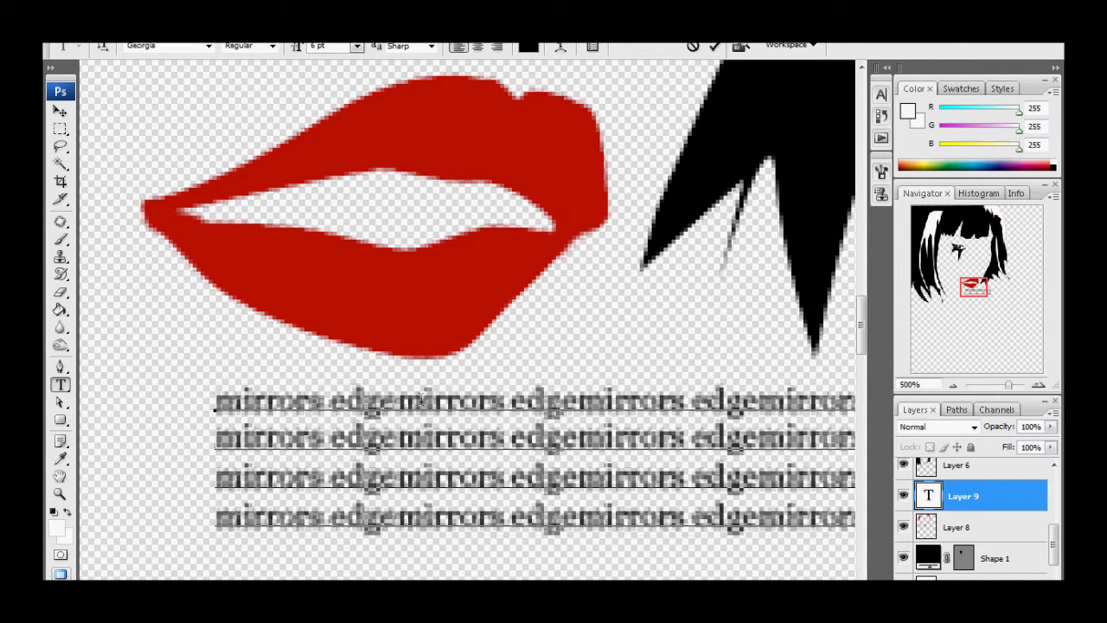
click(59, 110)
Move the text block over the lips, paste more lines, and load the lips selection.
drag(319, 404, 167, 90)
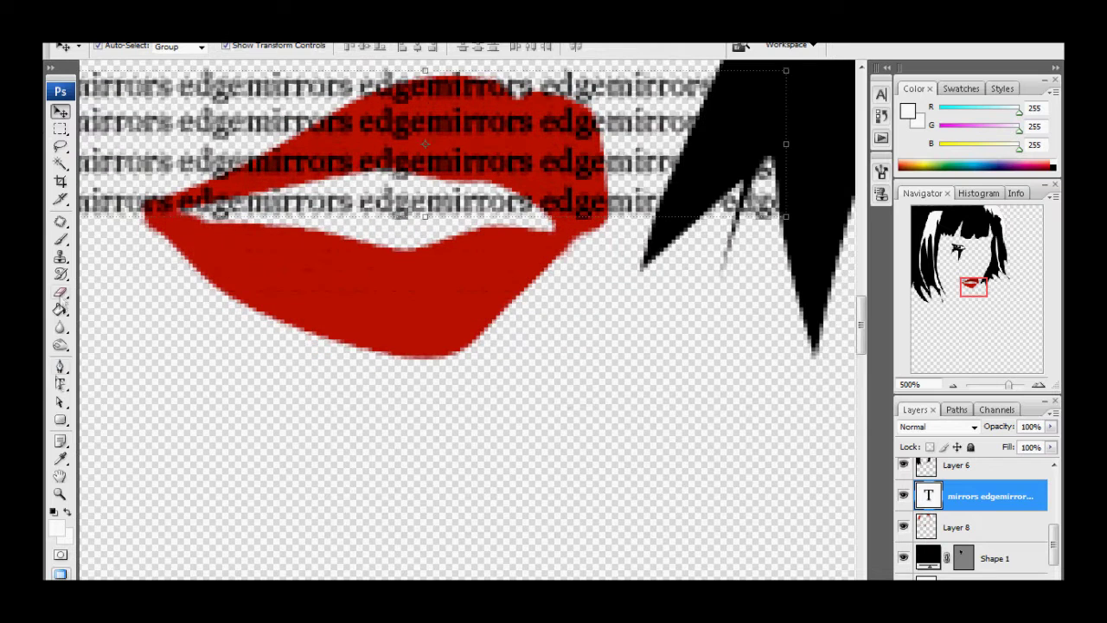
key(t)
click(577, 138)
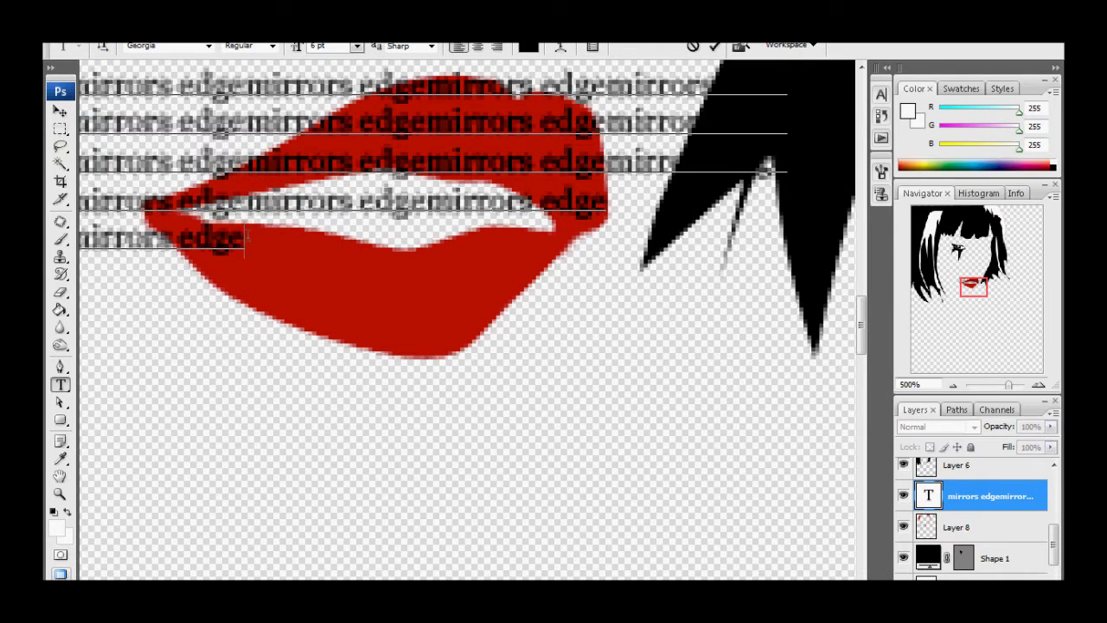
key(ctrl+v)
key(ctrl+v)
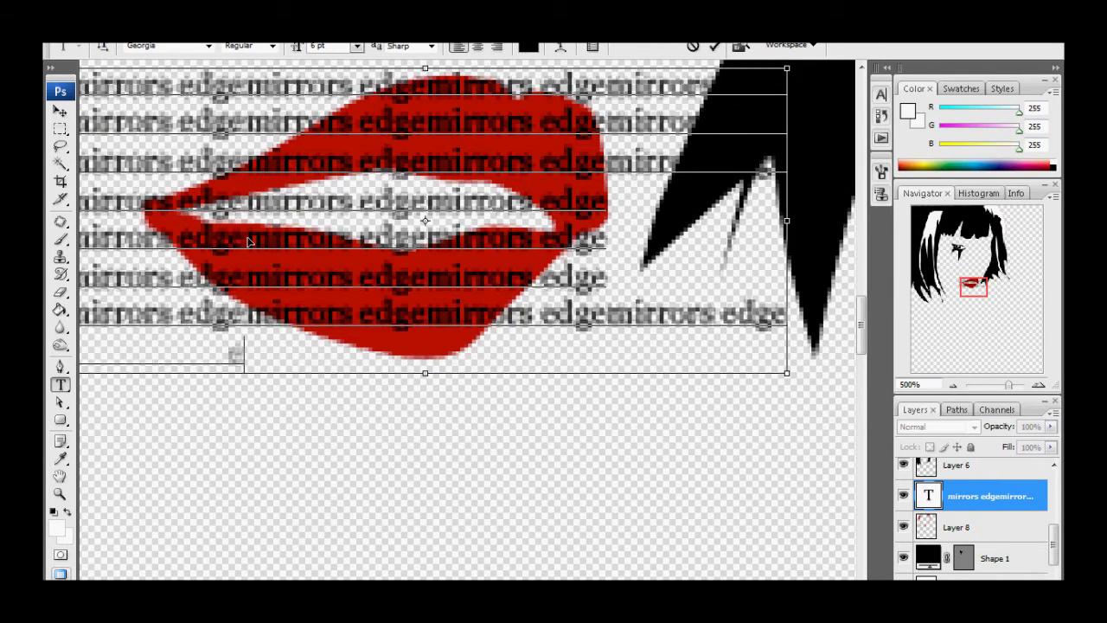
key(ctrl+v)
ctrl+click(926, 526)
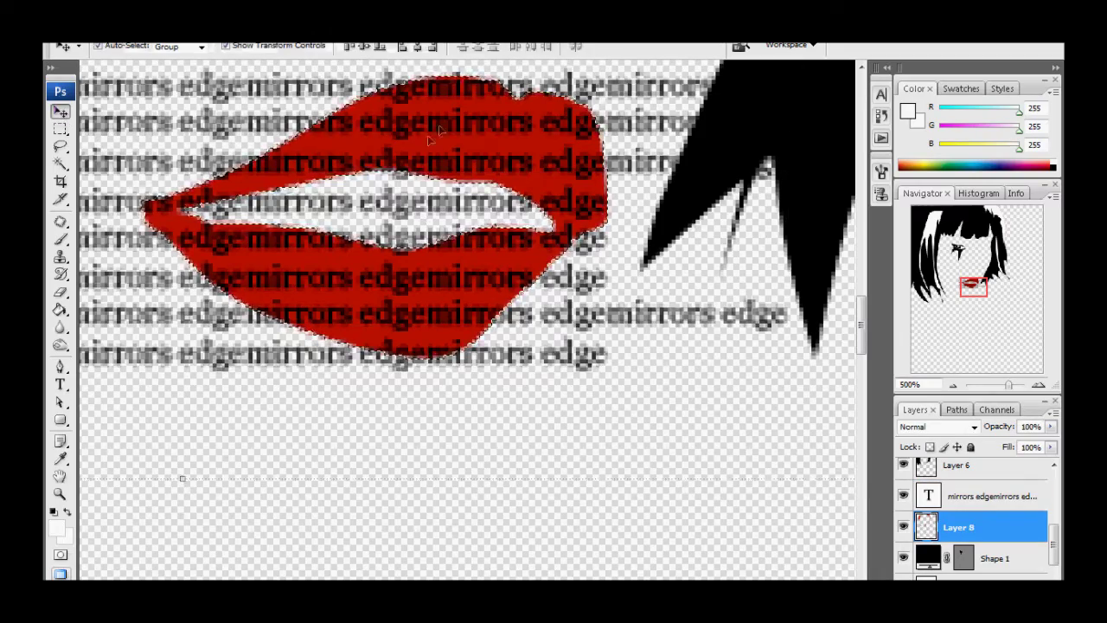
Take the lip-shaped piece of the text, hide the full text layer, and paste it as a new layer.
click(991, 496)
key(e)
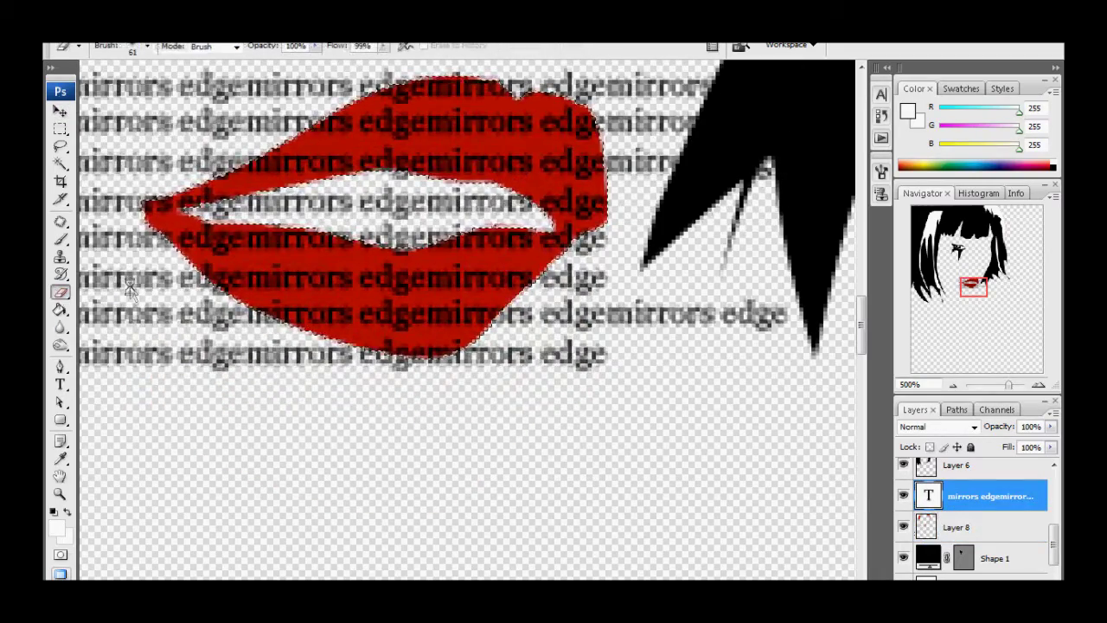
key(v)
drag(402, 95, 444, 336)
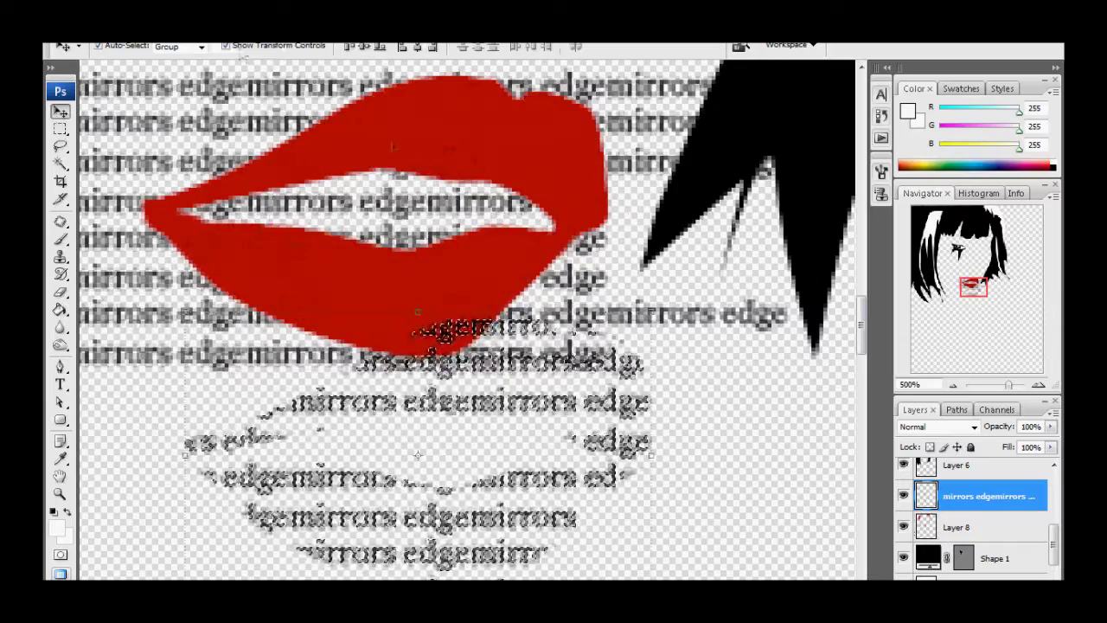
click(222, 52)
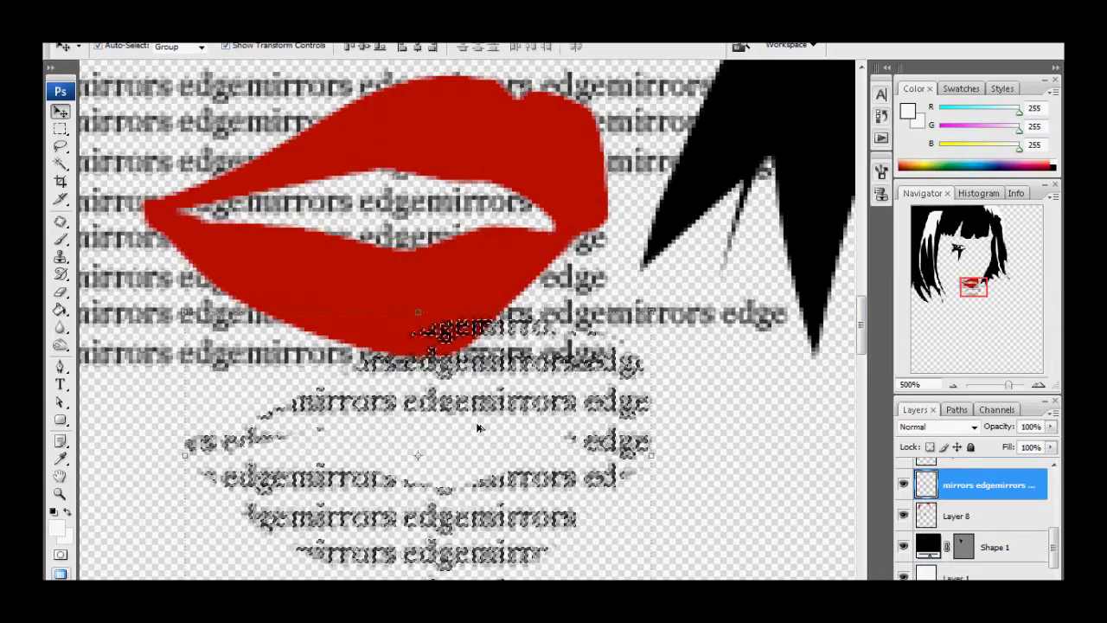
click(114, 132)
click(903, 484)
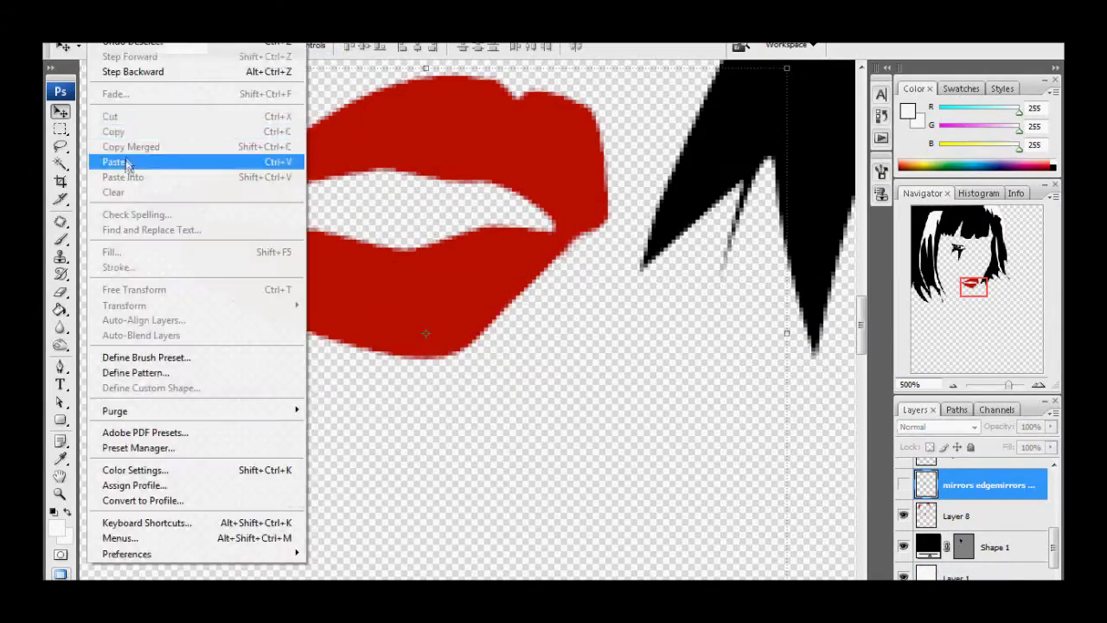
click(115, 162)
Blend the lip-shaped text in Linear Light and reveal the reference photo faintly underneath.
click(952, 385)
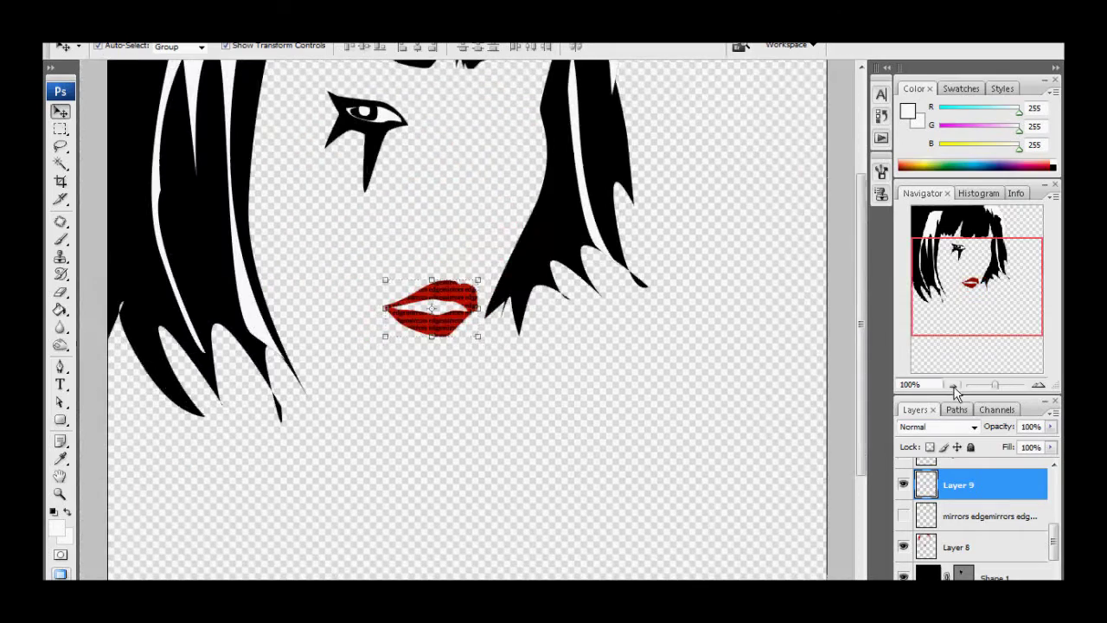
double_click(1012, 489)
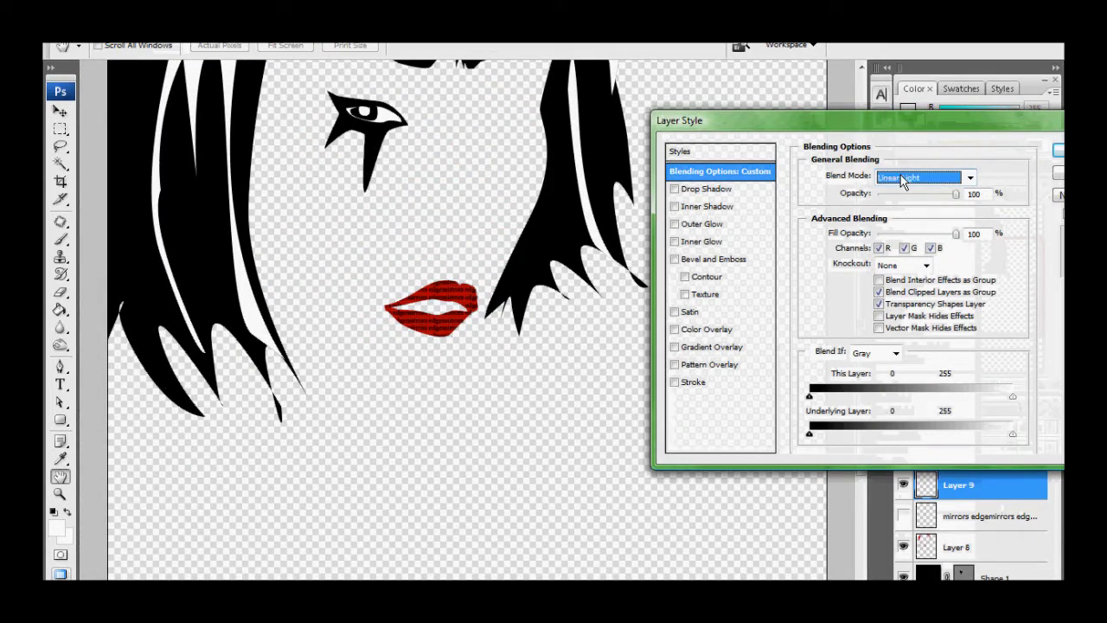
key(Return)
key(v)
mouse_move(863, 294)
mouse_down()
mouse_move(863, 172)
mouse_move(863, 199)
mouse_up()
scroll(903, 554, down, 1)
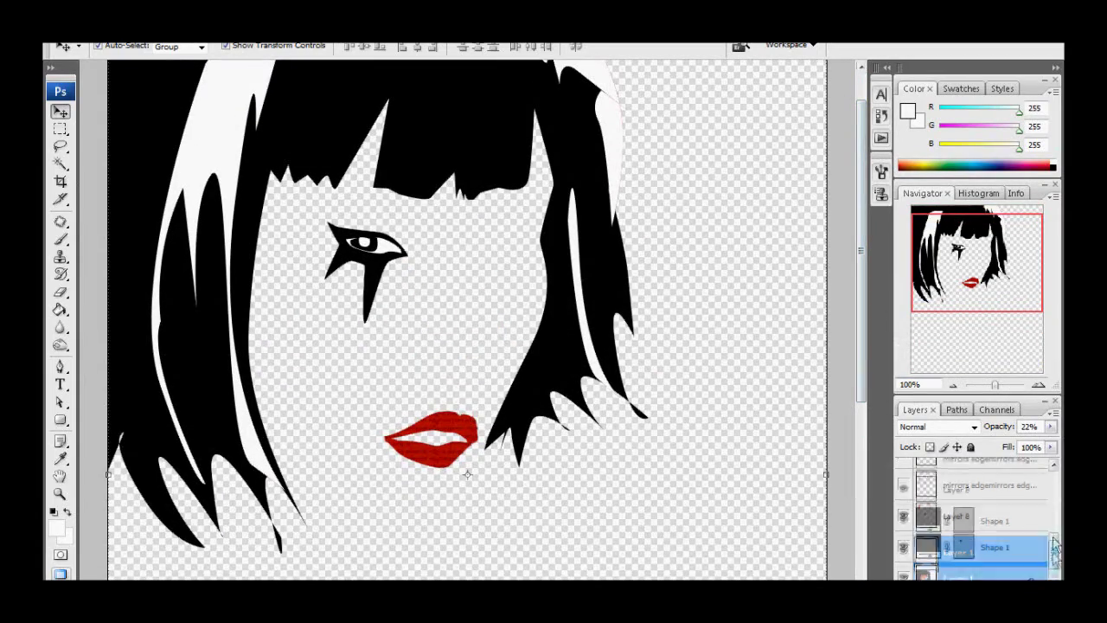
click(904, 575)
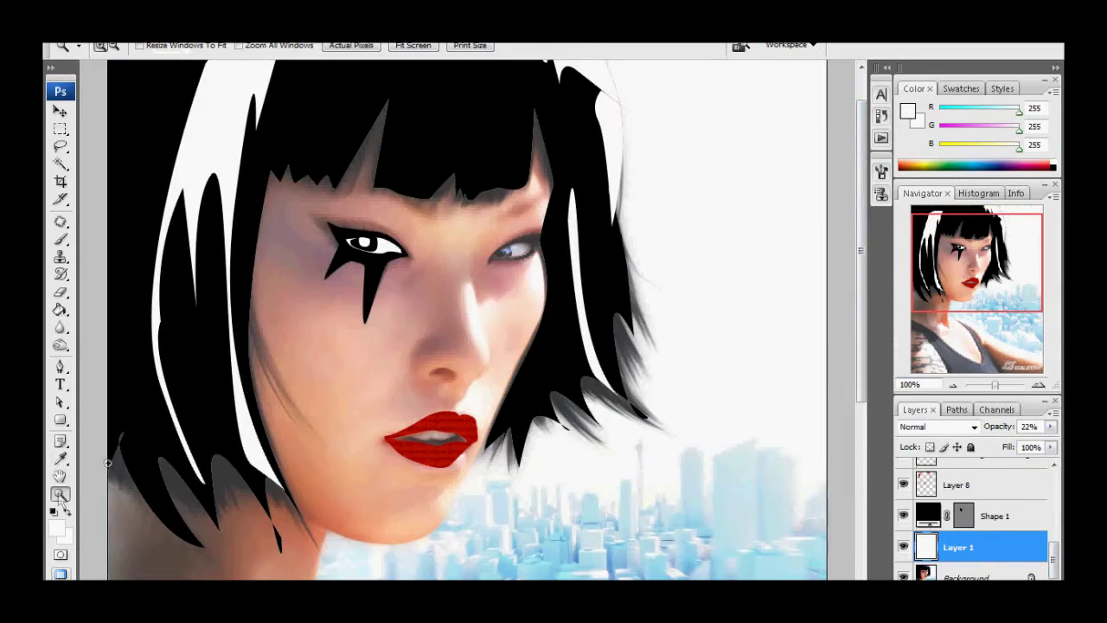
Zoom into the right eye and fill the eye path with black on a new layer.
drag(459, 216, 605, 299)
key(ctrl+shift+alt+n)
click(908, 111)
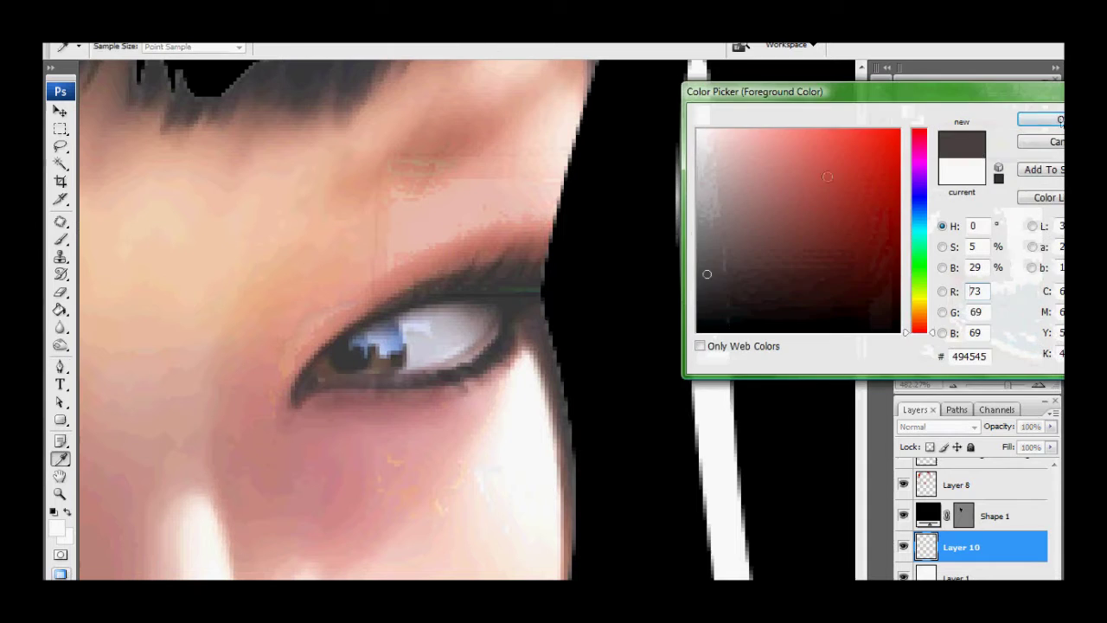
key(Return)
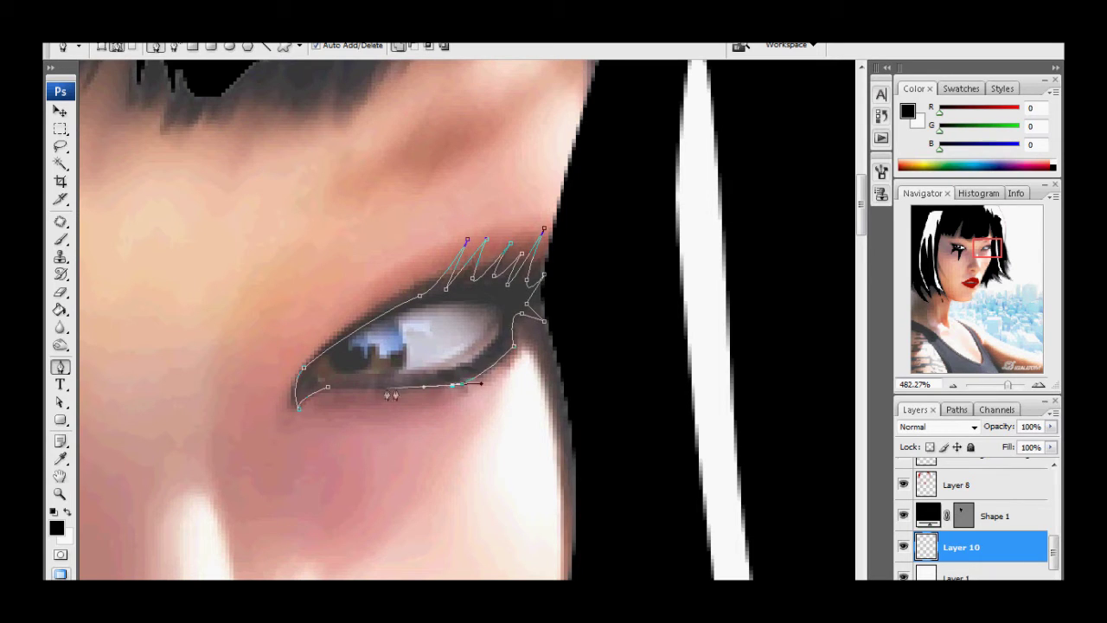
click(956, 410)
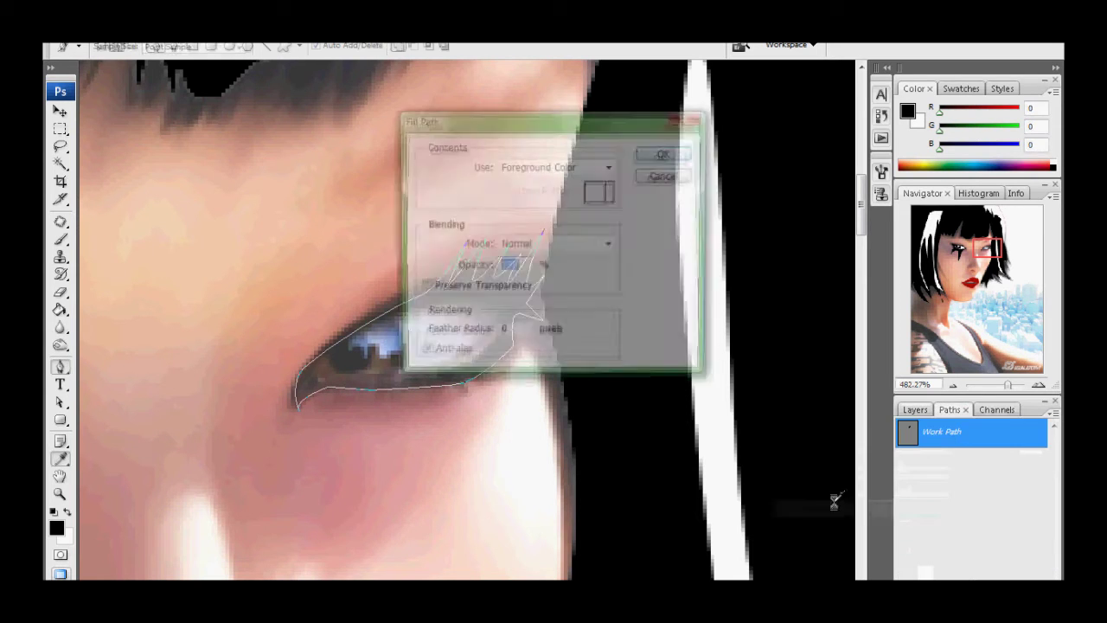
key(Return)
click(915, 409)
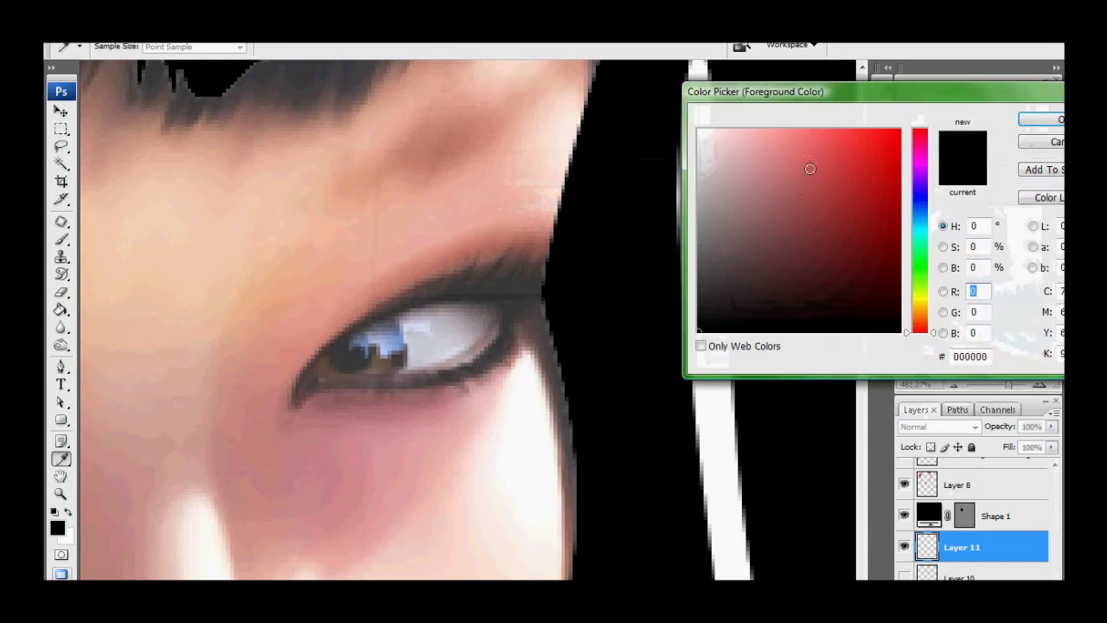
Fill the eye-white path with white.
click(1043, 121)
click(497, 303)
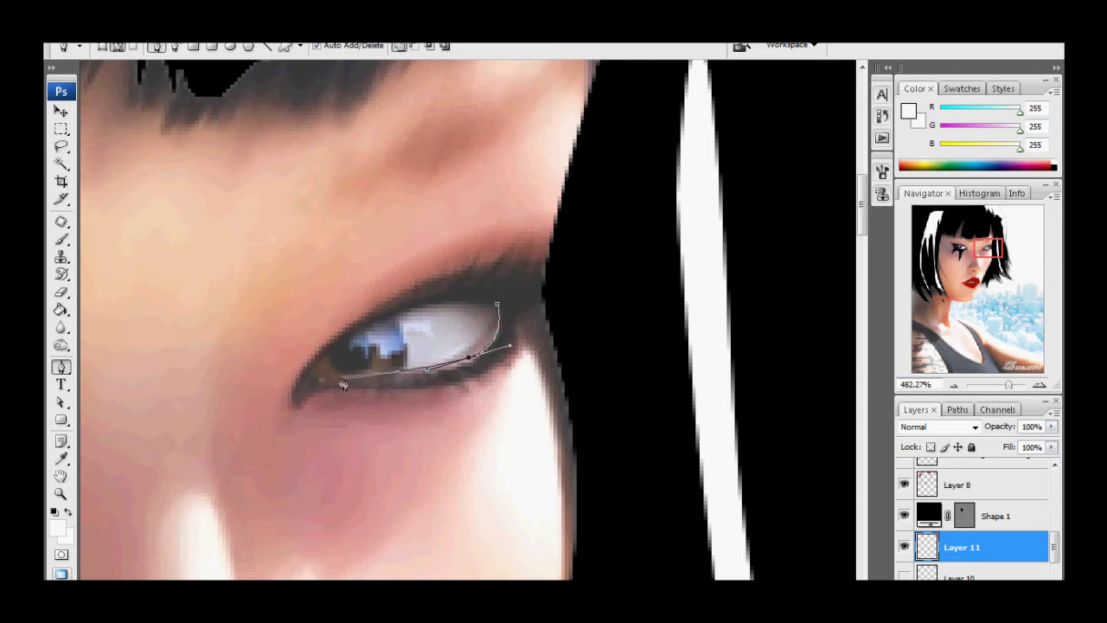
click(956, 410)
click(905, 439)
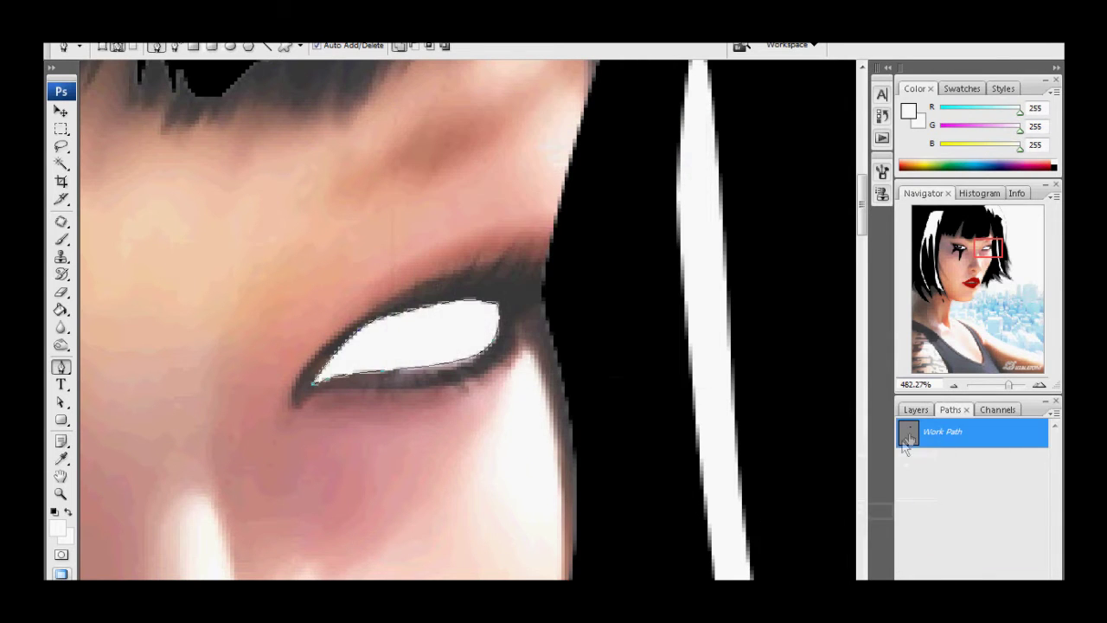
click(915, 410)
On a new layer, draw the iris path, fill it black, then hide that layer.
key(ctrl+shift+n)
key(d)
click(396, 314)
drag(404, 369, 391, 377)
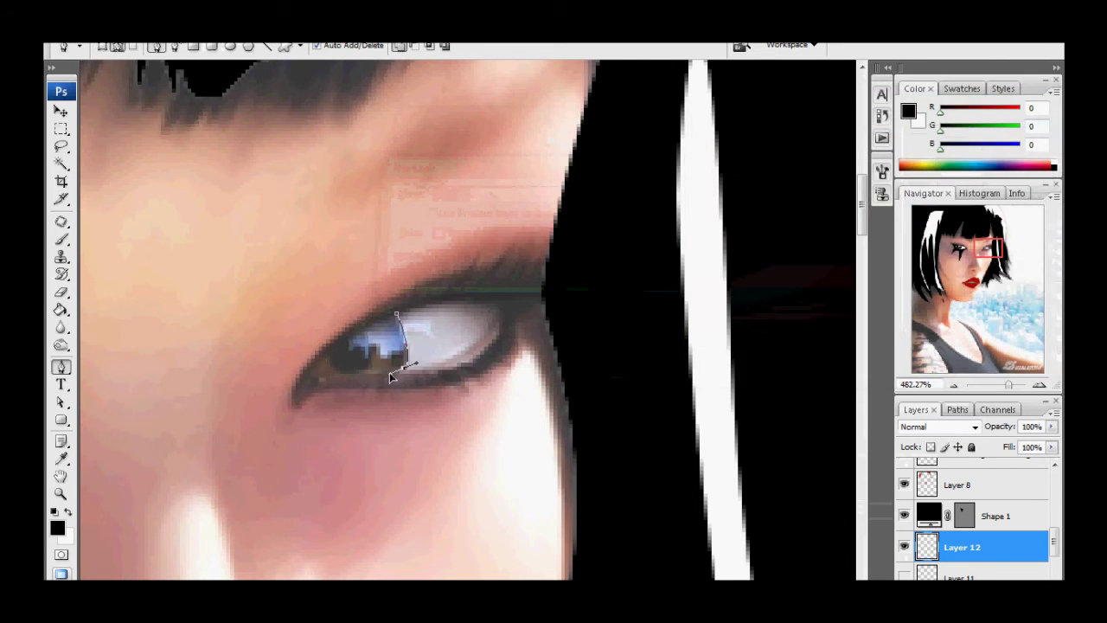
click(397, 314)
click(956, 410)
click(905, 440)
click(915, 409)
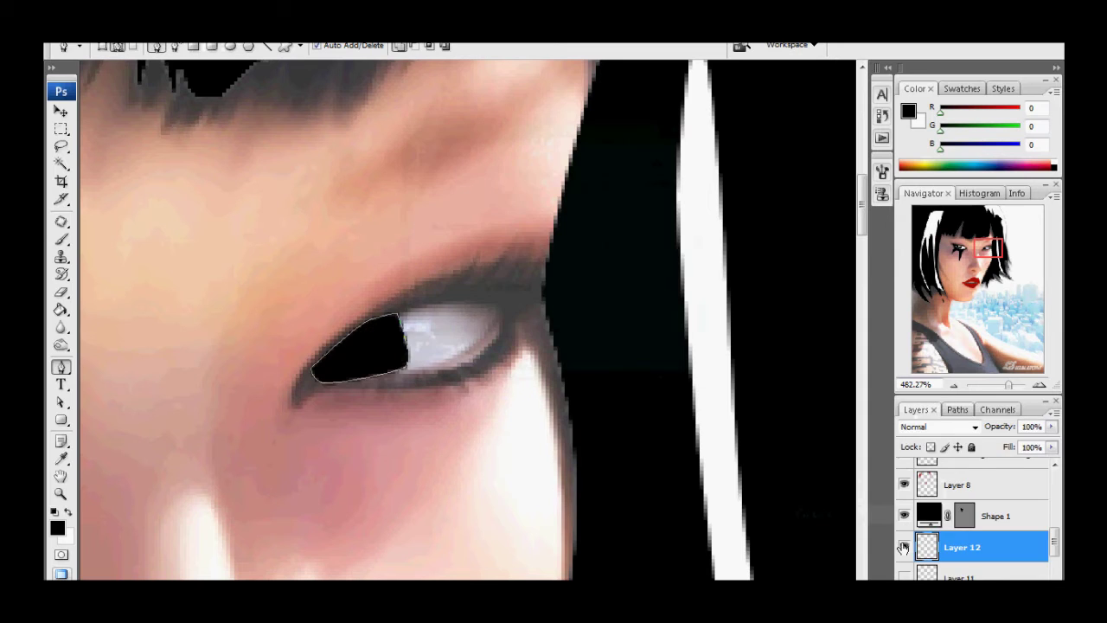
click(904, 546)
Fill the iris path with white on another new layer.
key(ctrl+shift+n)
key(Return)
click(57, 527)
click(701, 121)
click(1042, 96)
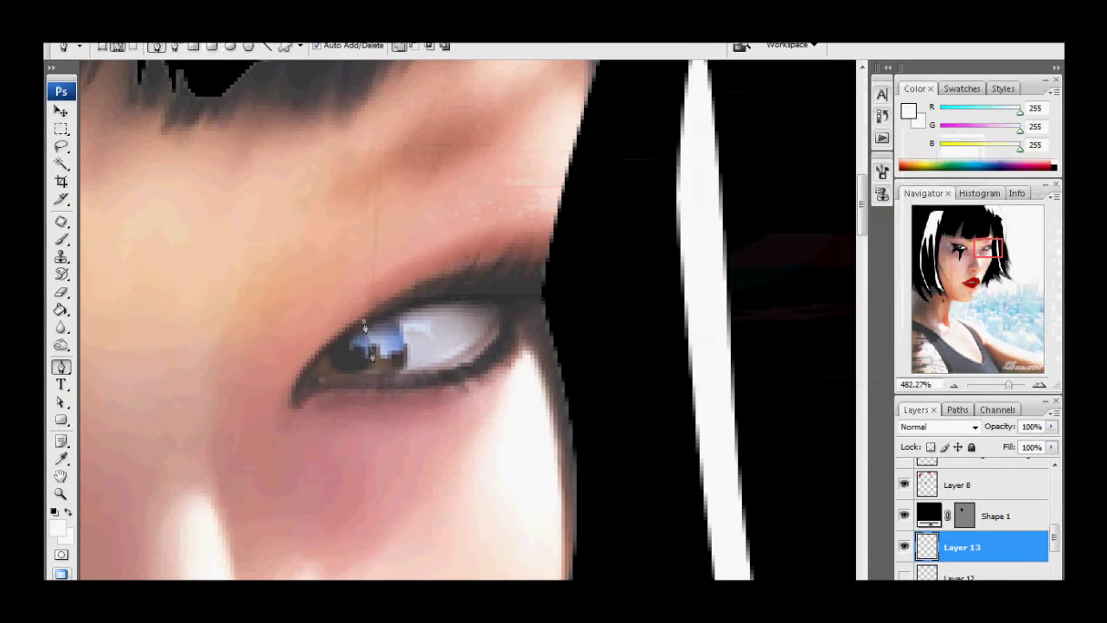
right_click(769, 418)
click(816, 492)
key(Return)
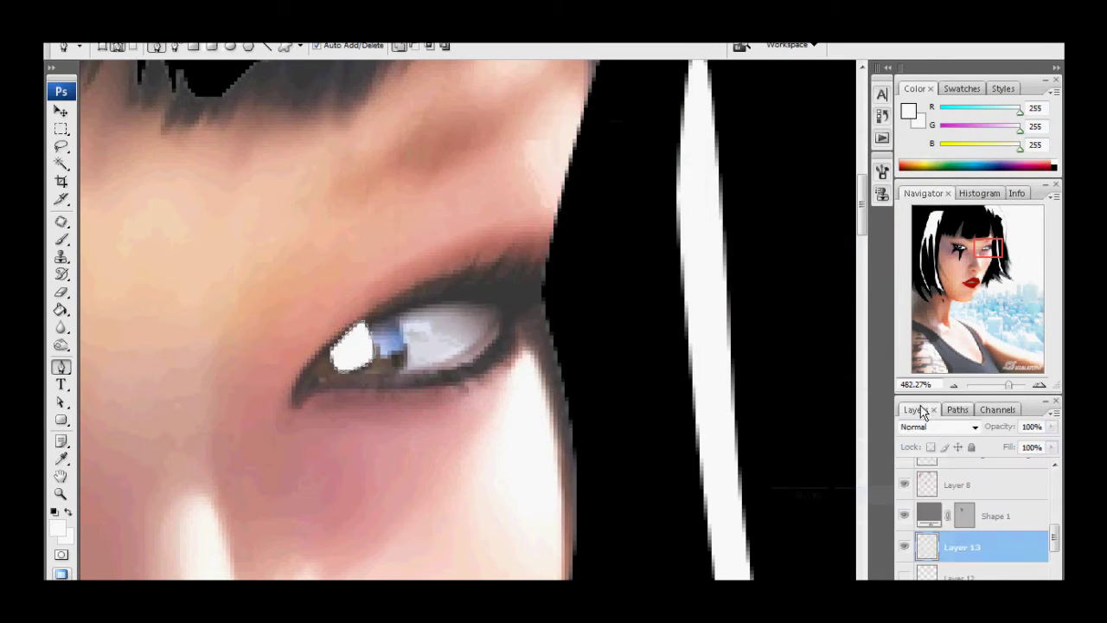
Show Layer 10's eyeliner and lashes, zoom out, and hide the Background photo.
scroll(969, 519, down, 2)
click(905, 521)
click(905, 552)
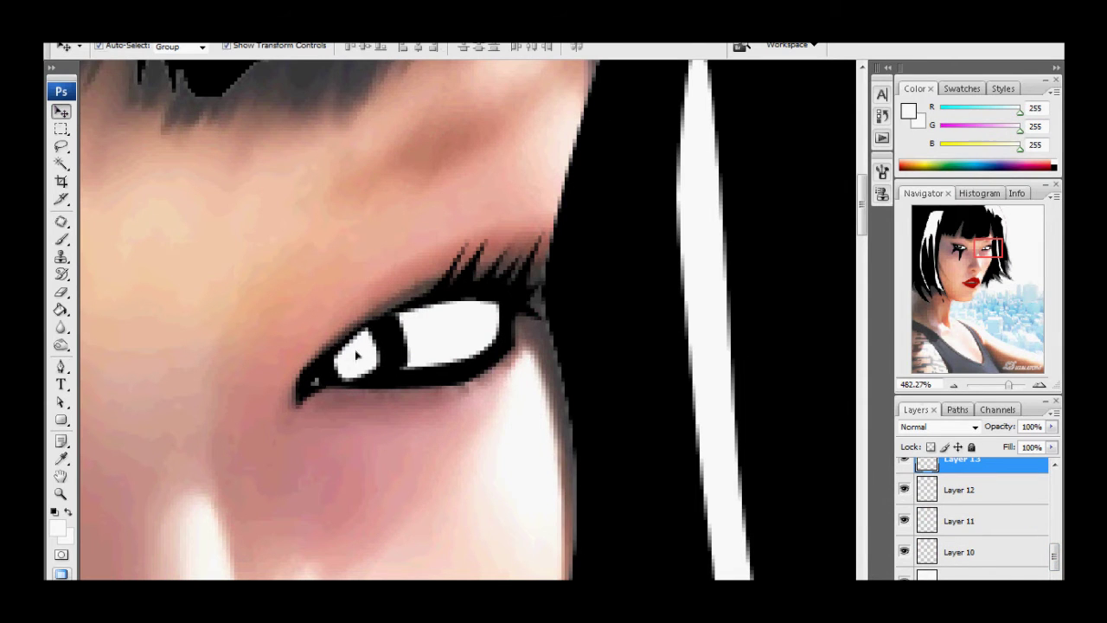
key(ctrl+alt+0)
scroll(969, 519, down, 2)
click(905, 576)
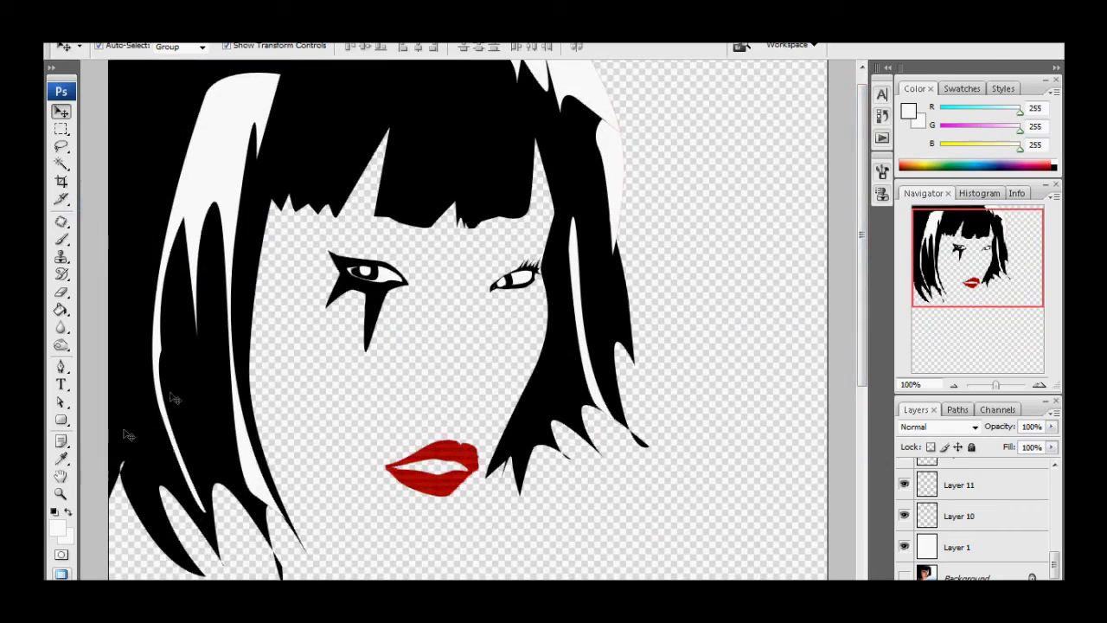
Erase stray black around the right eye on Layer 11.
drag(467, 247, 564, 323)
click(526, 240)
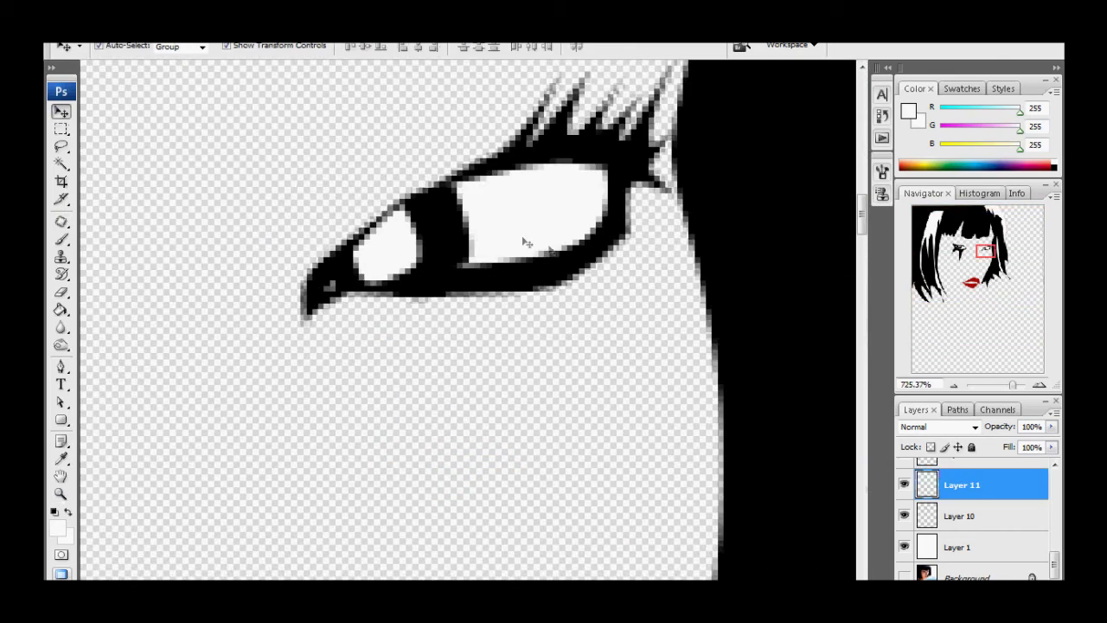
key(e)
right_click(351, 251)
key(Return)
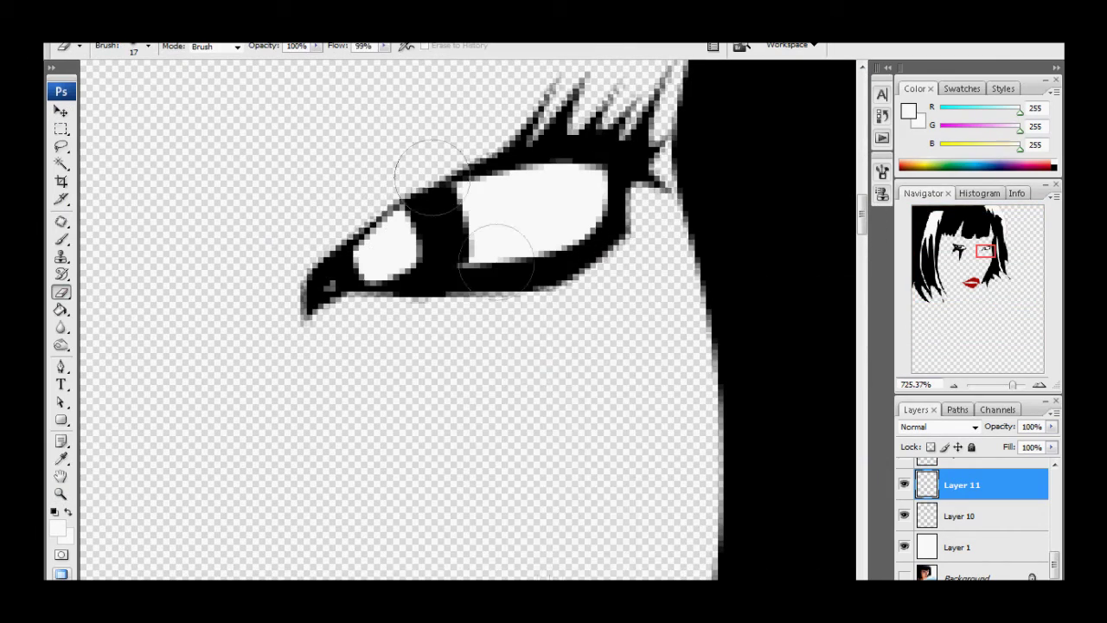
right_click(507, 247)
key(Return)
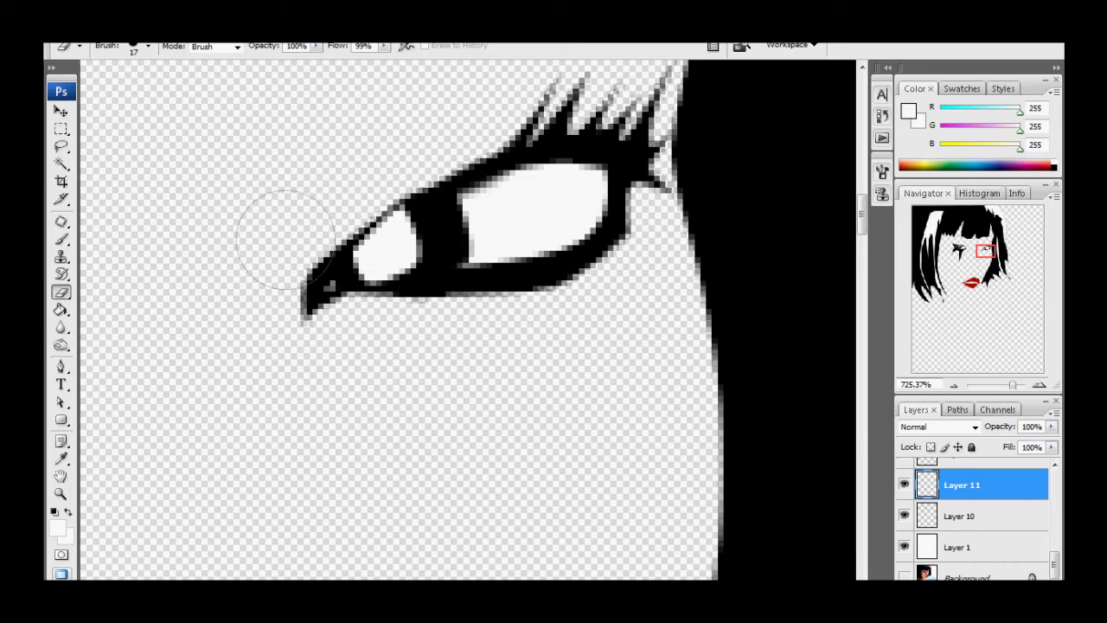
key(v)
drag(1012, 384, 949, 388)
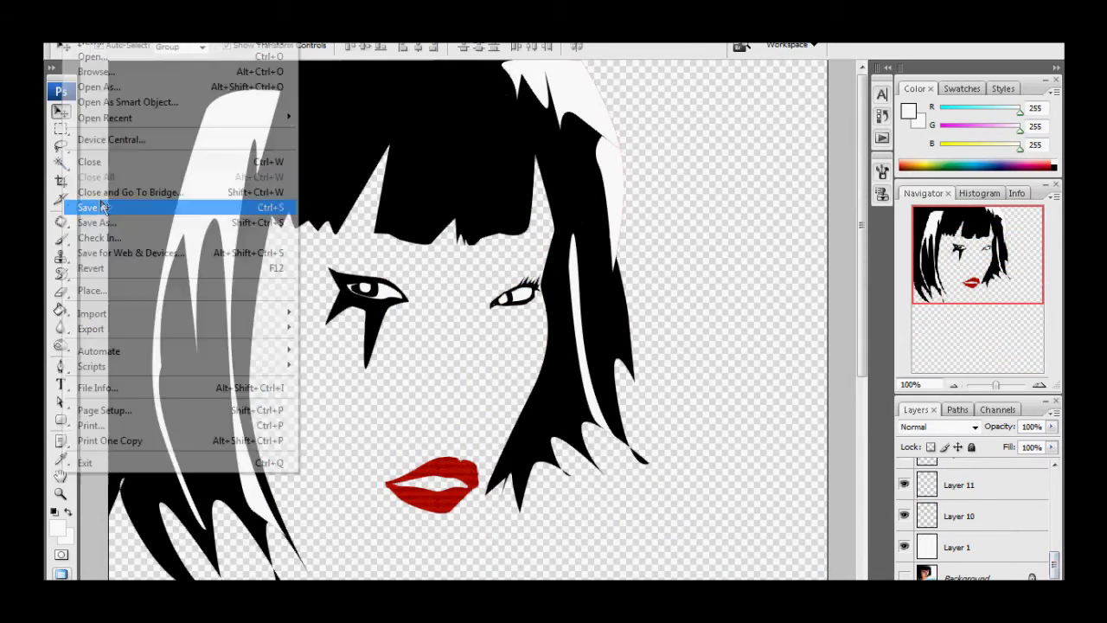
Type the 'Have Faith' text under the face and colour the letters 'aith' black.
drag(863, 267, 873, 293)
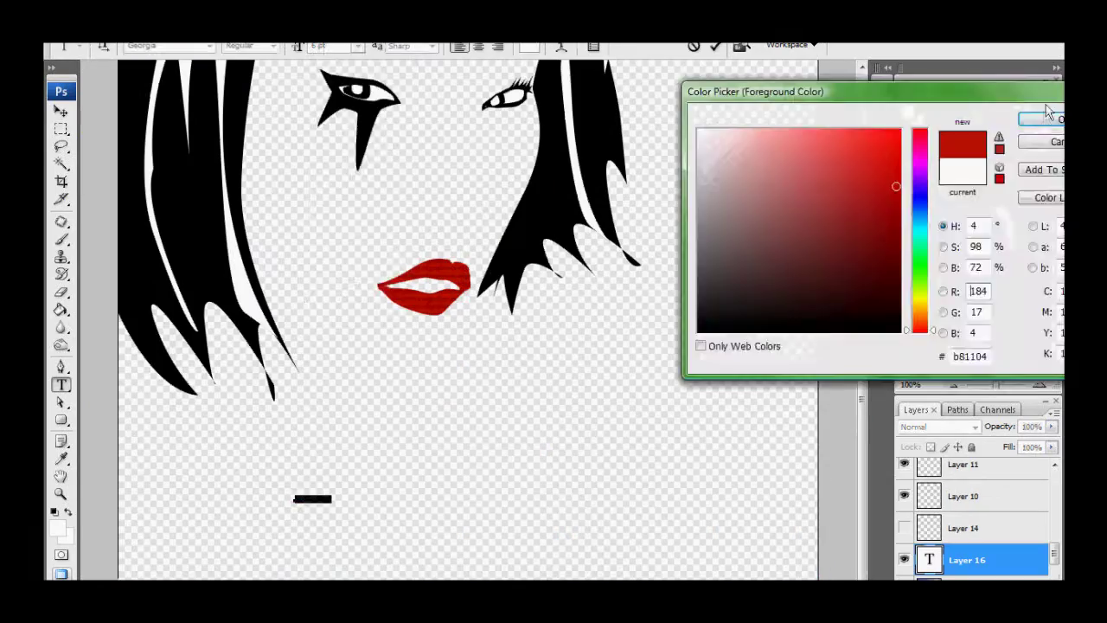
text(have Faith)
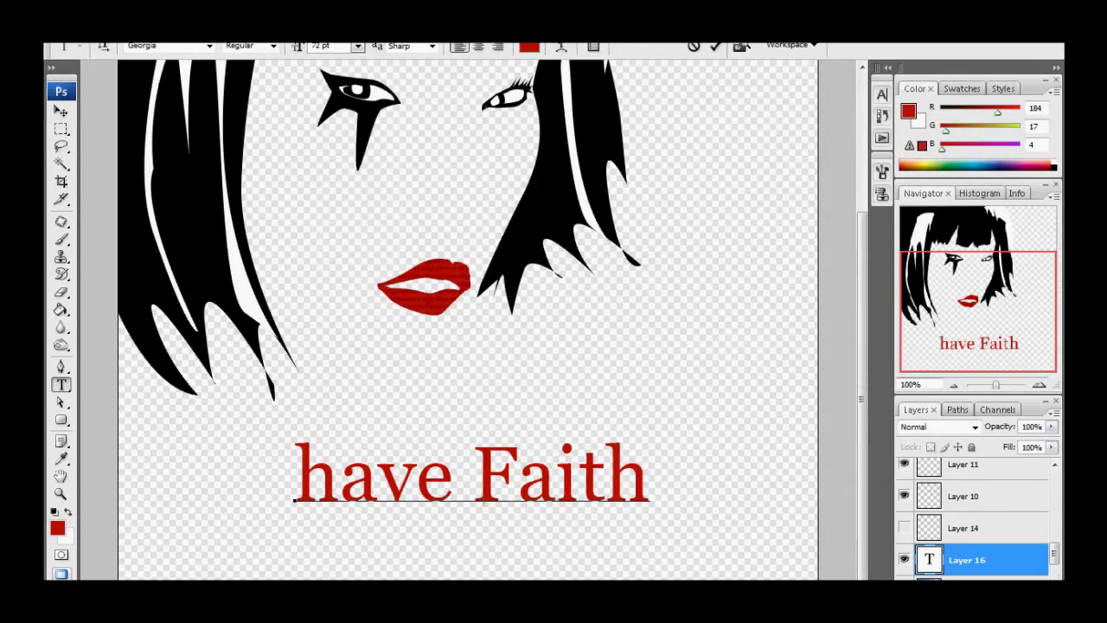
mouse_move(649, 484)
mouse_down()
mouse_move(518, 485)
mouse_move(579, 484)
mouse_up()
click(528, 46)
click(706, 331)
click(1042, 120)
Recolour the letters 'ai' dark blue.
click(529, 46)
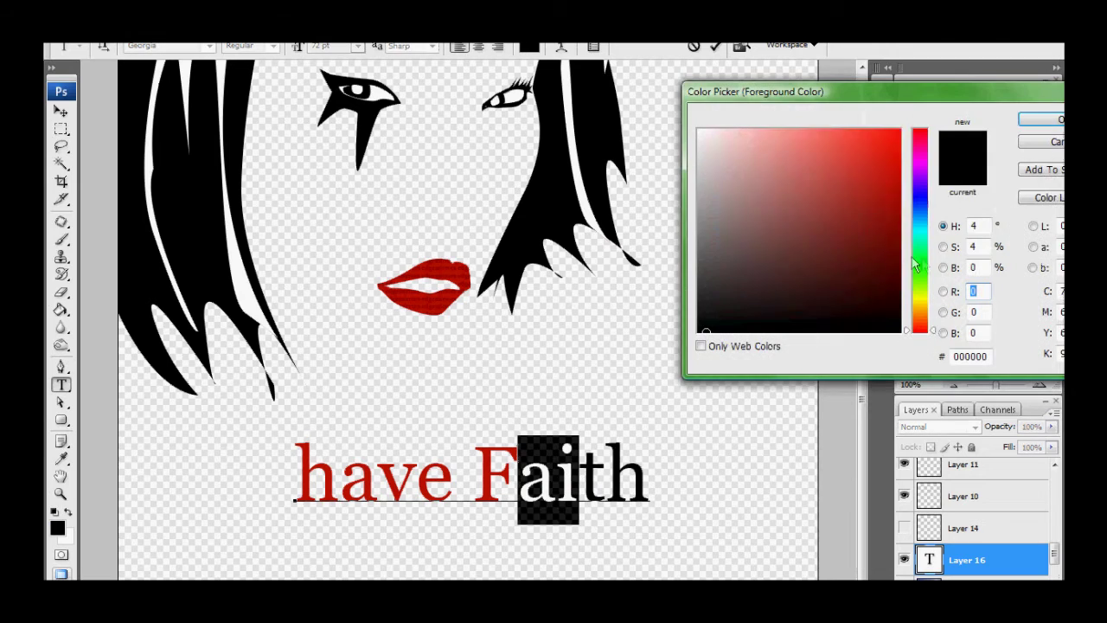
drag(915, 265, 915, 200)
click(900, 251)
click(1042, 119)
click(452, 480)
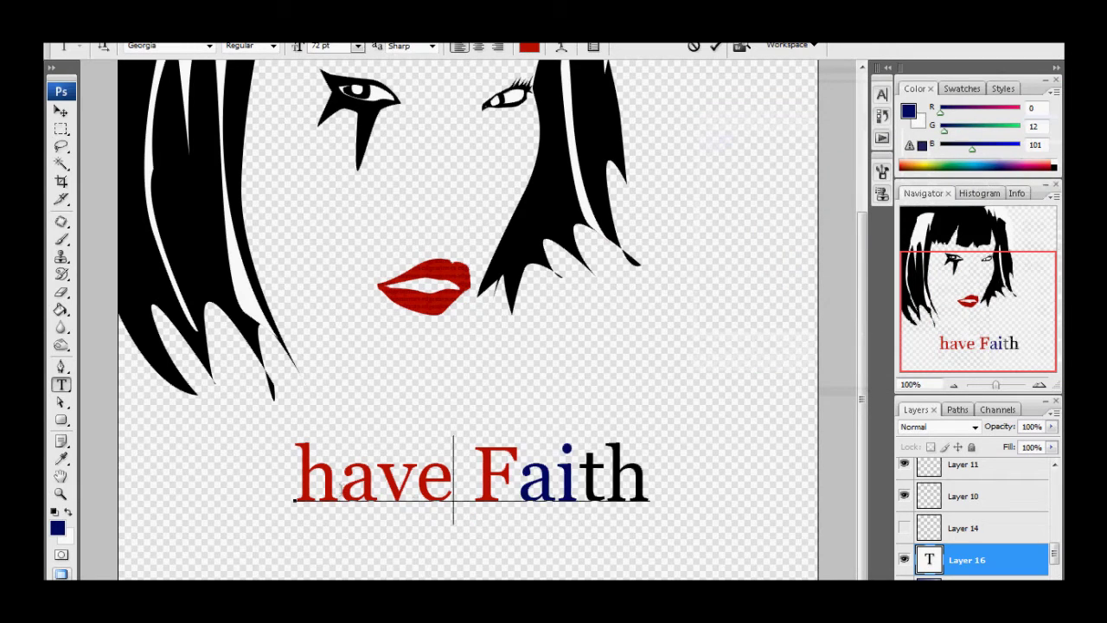
Capitalise the 'H' in 'Have' and commit the text.
click(341, 484)
key(BackSpace)
text(H)
click(60, 111)
Enlarge the text with Free Transform and set the font to GrutchGrotesk Condensed.
key(ctrl+t)
drag(417, 439, 505, 484)
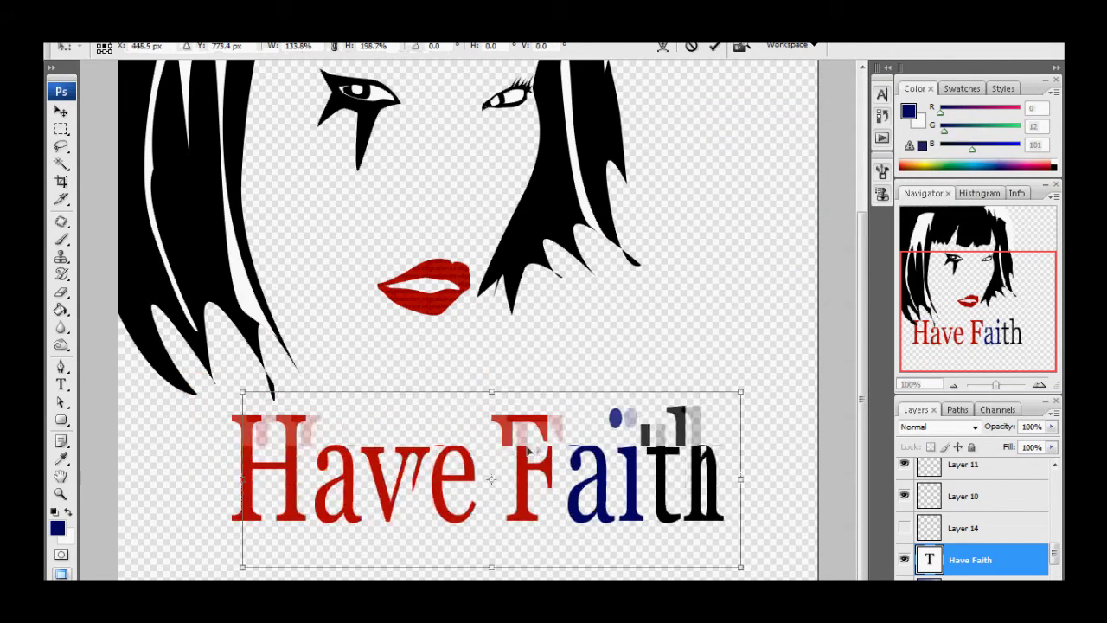
click(60, 384)
key(Return)
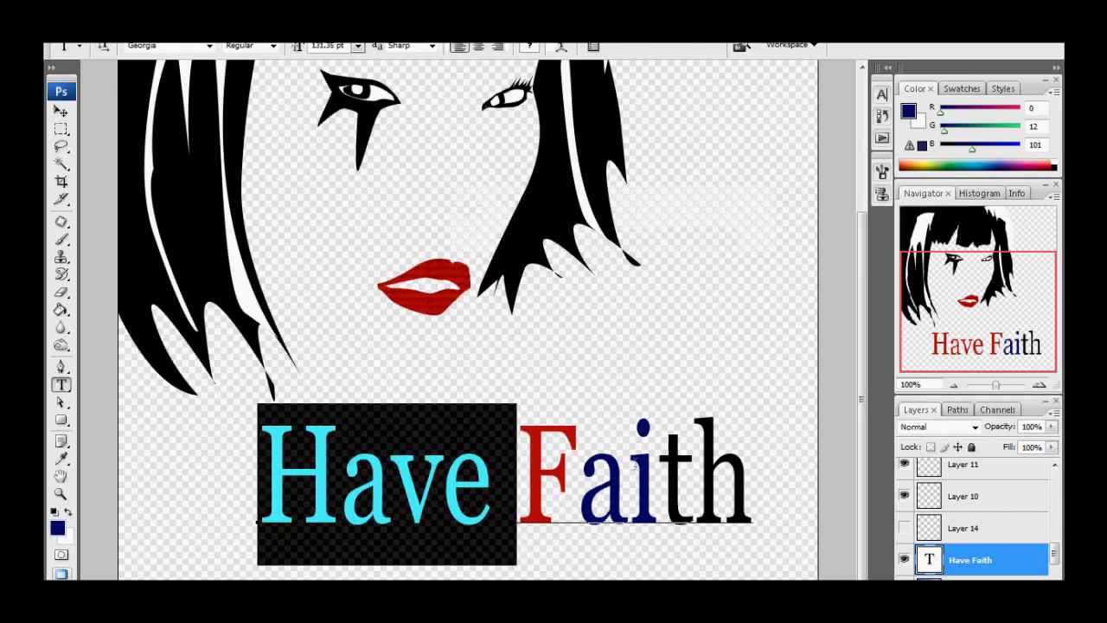
click(185, 106)
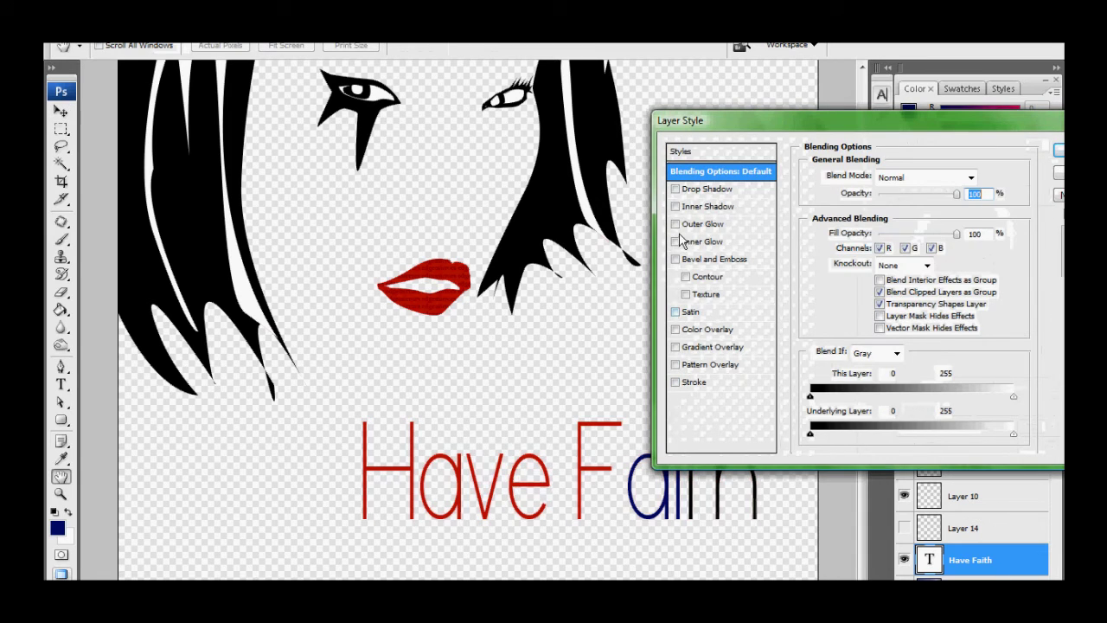
Style the text with a black Drop Shadow, Inner Glow and Gradient Overlay.
click(701, 189)
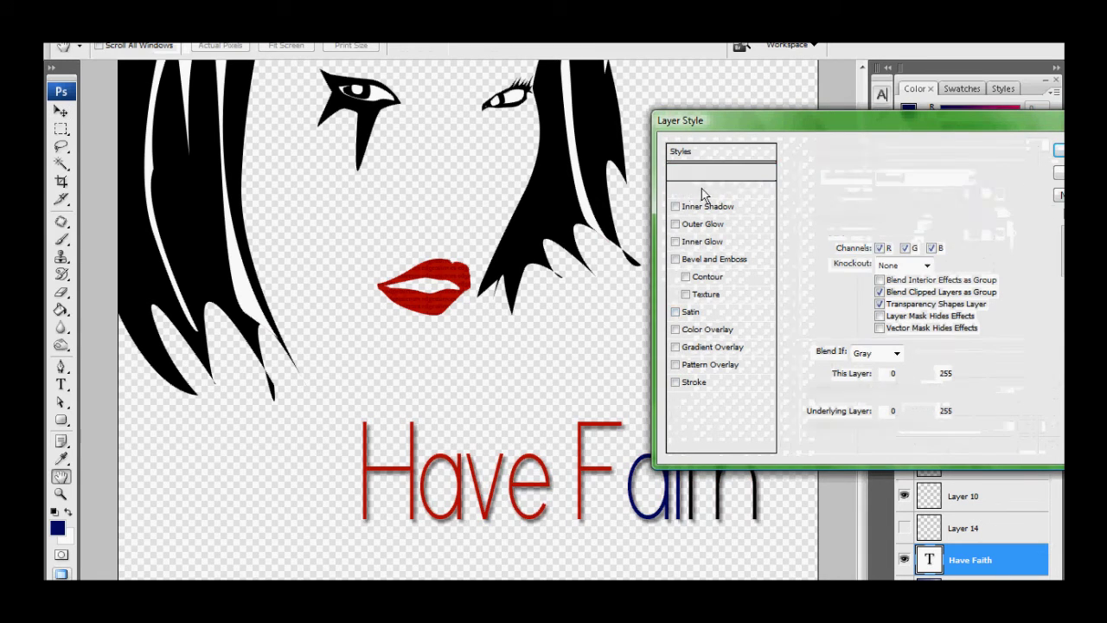
click(991, 178)
click(1040, 119)
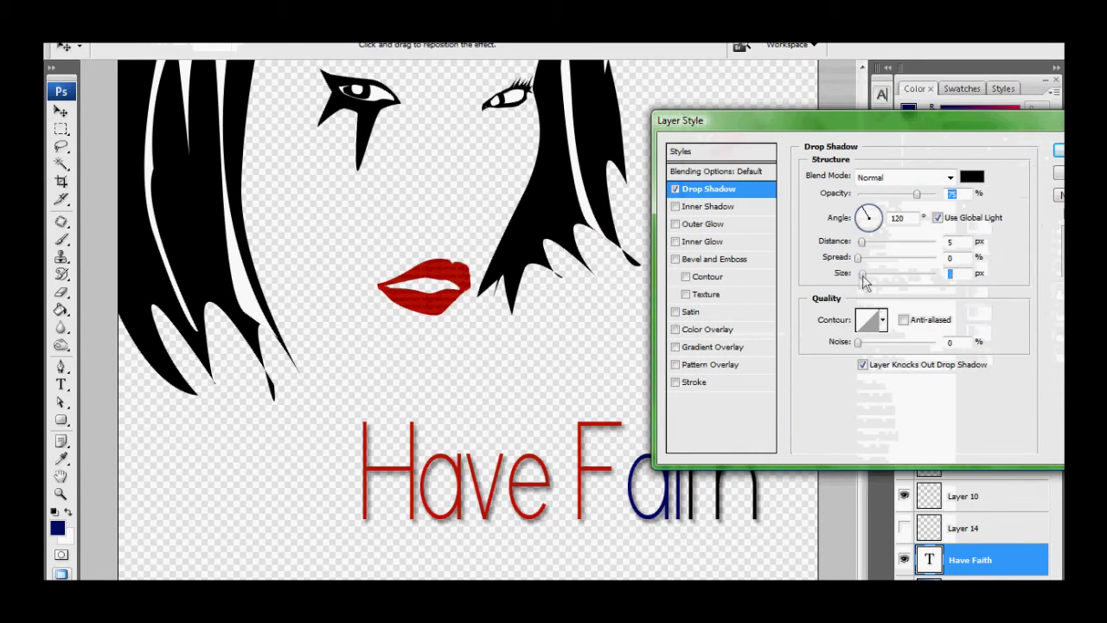
drag(853, 248, 855, 250)
click(677, 243)
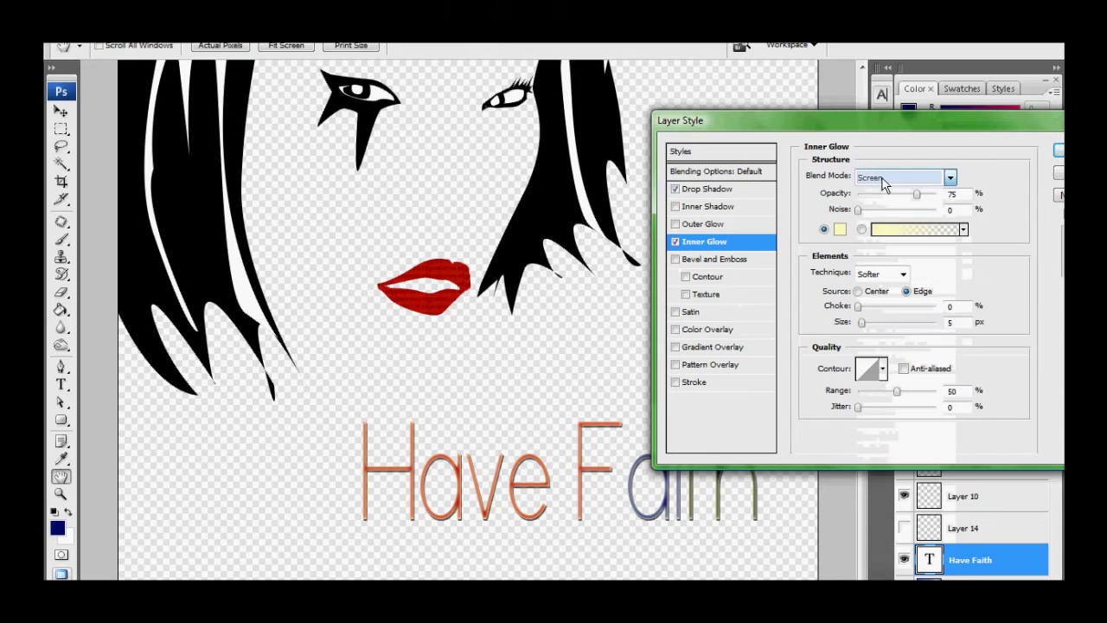
scroll(884, 184, down, 3)
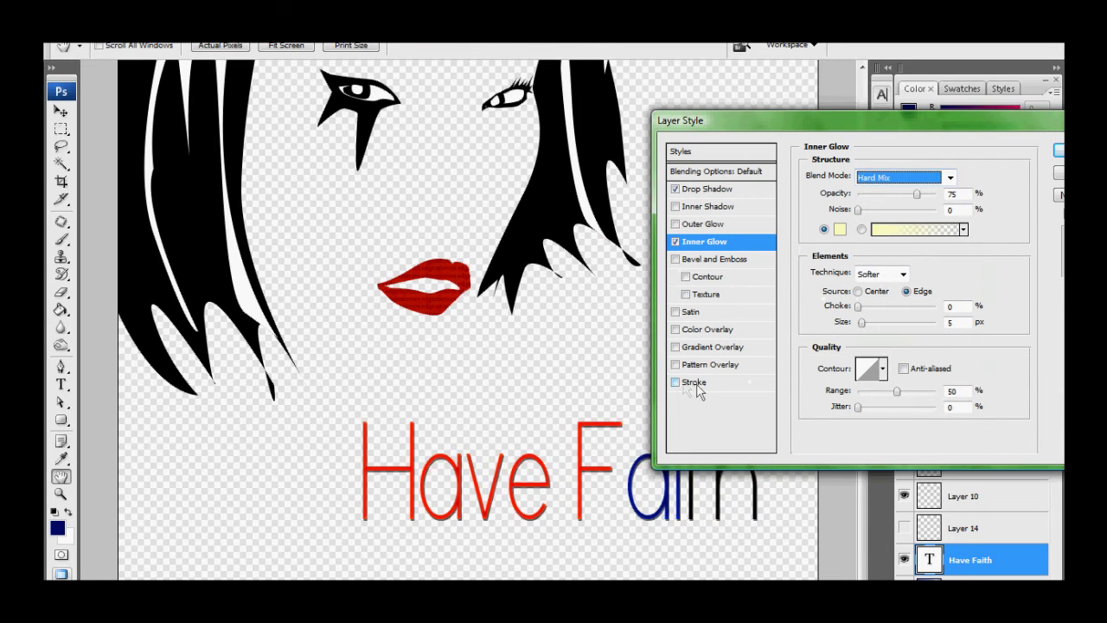
scroll(891, 189, down, 5)
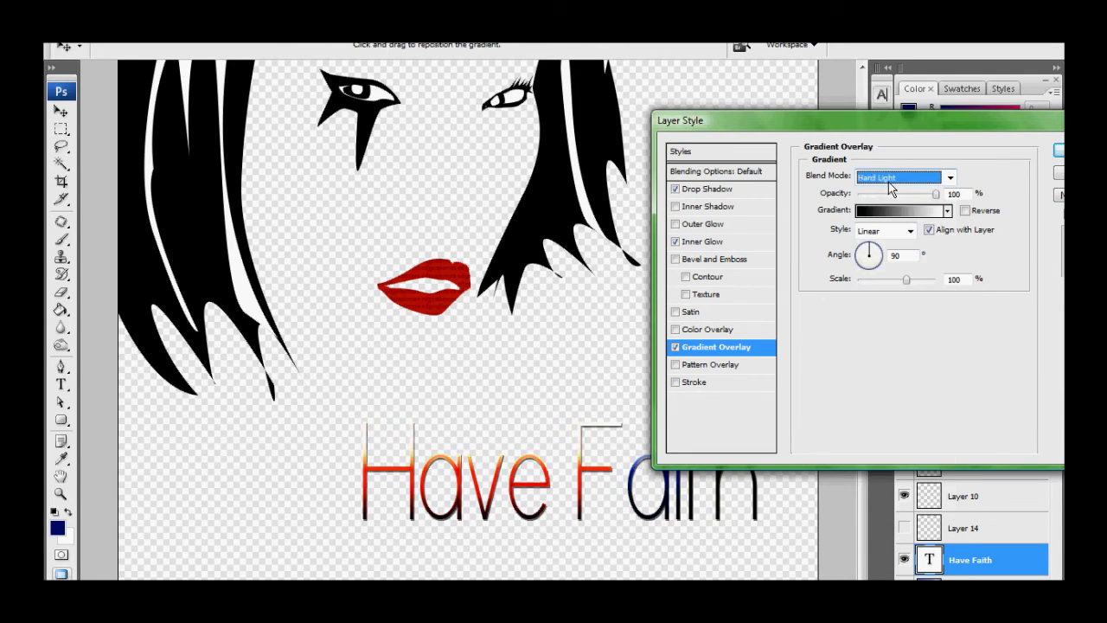
click(899, 178)
click(900, 346)
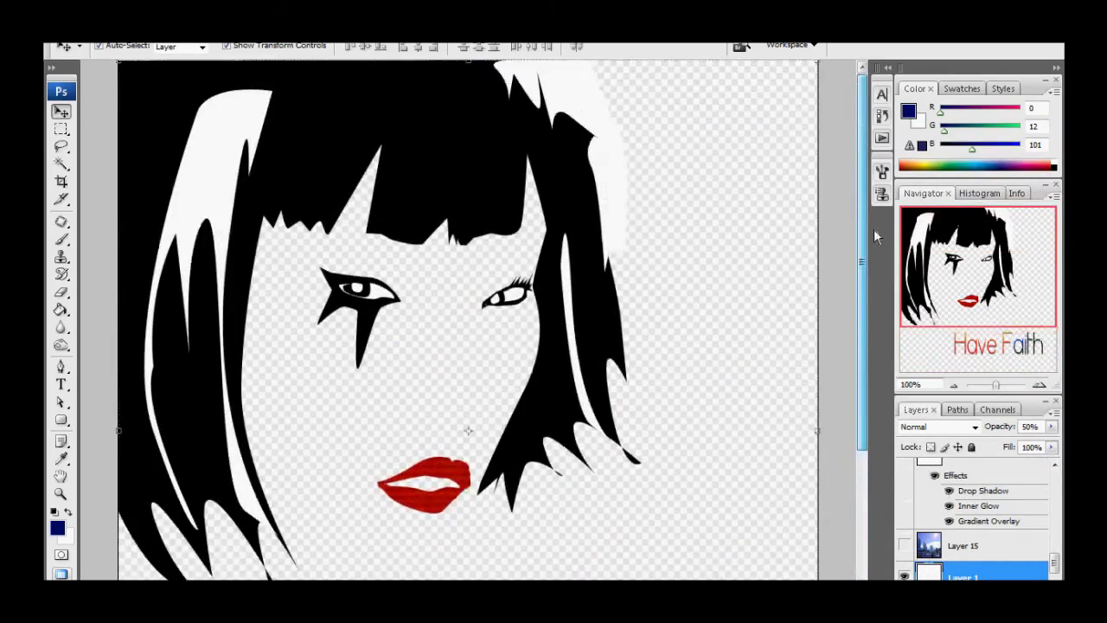
Make the city image on Layer 15 visible and select it for editing.
drag(865, 268, 864, 355)
click(905, 546)
click(995, 566)
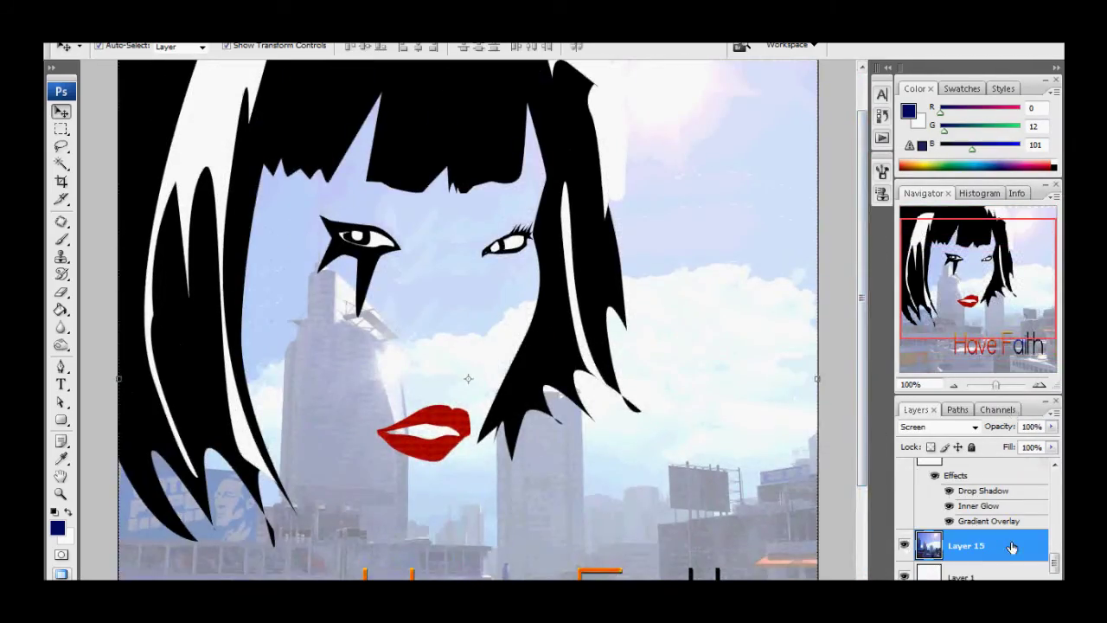
double_click(1004, 566)
key(Return)
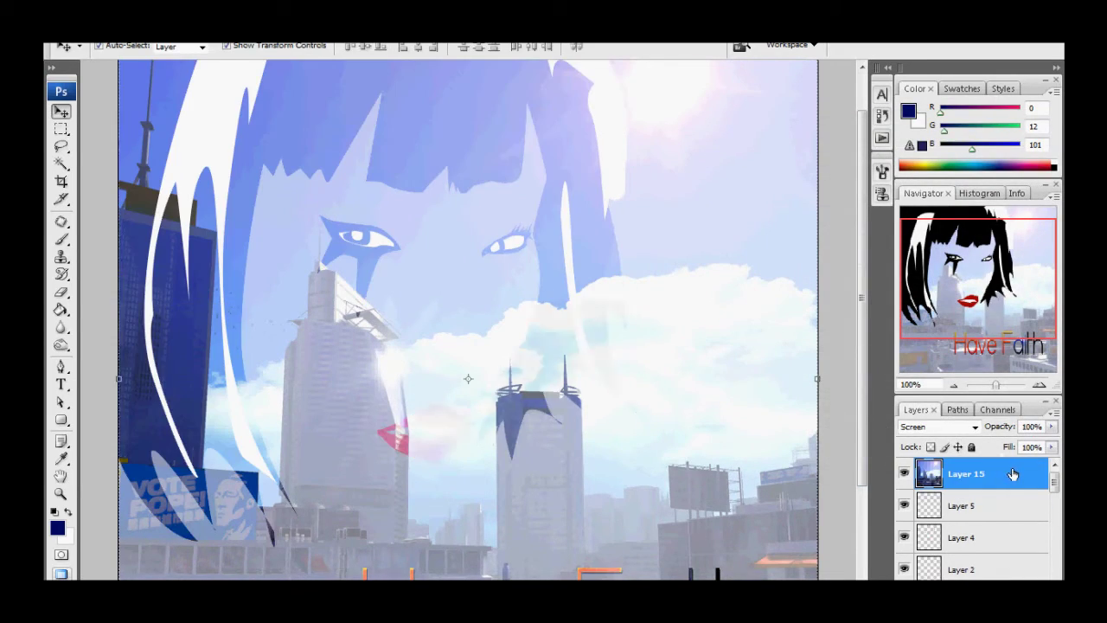
Blend Layer 15 with Linear Dodge (Add) at 31% opacity.
double_click(1012, 468)
click(921, 177)
key(Down)
key(Down)
key(Down)
key(Down)
key(Down)
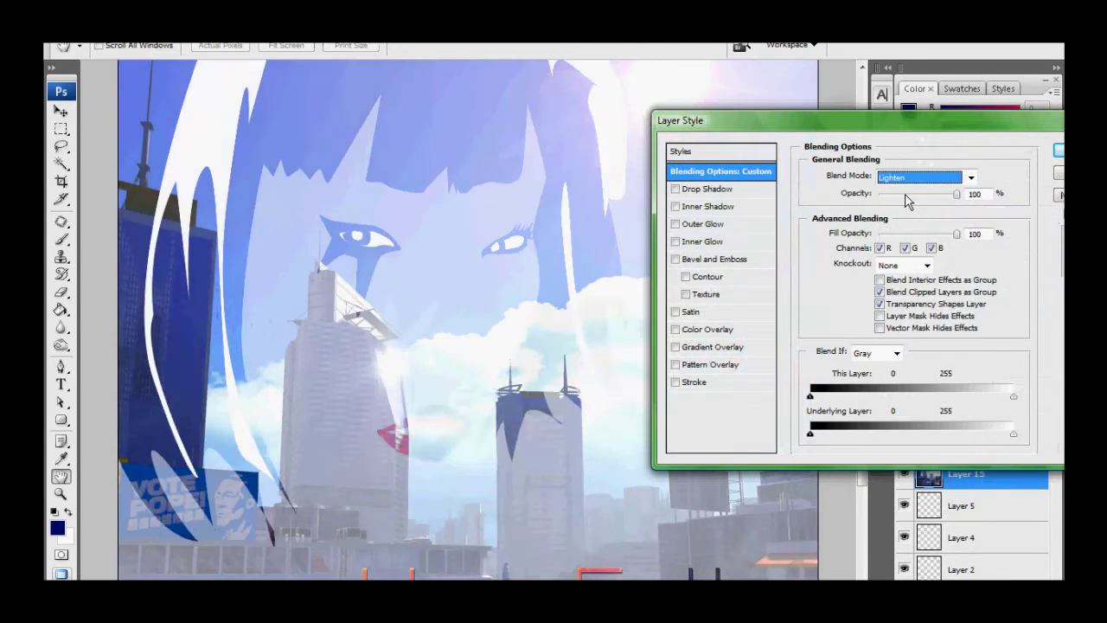
key(Down)
key(Down)
key(Down)
key(Down)
key(Down)
key(Down)
key(Down)
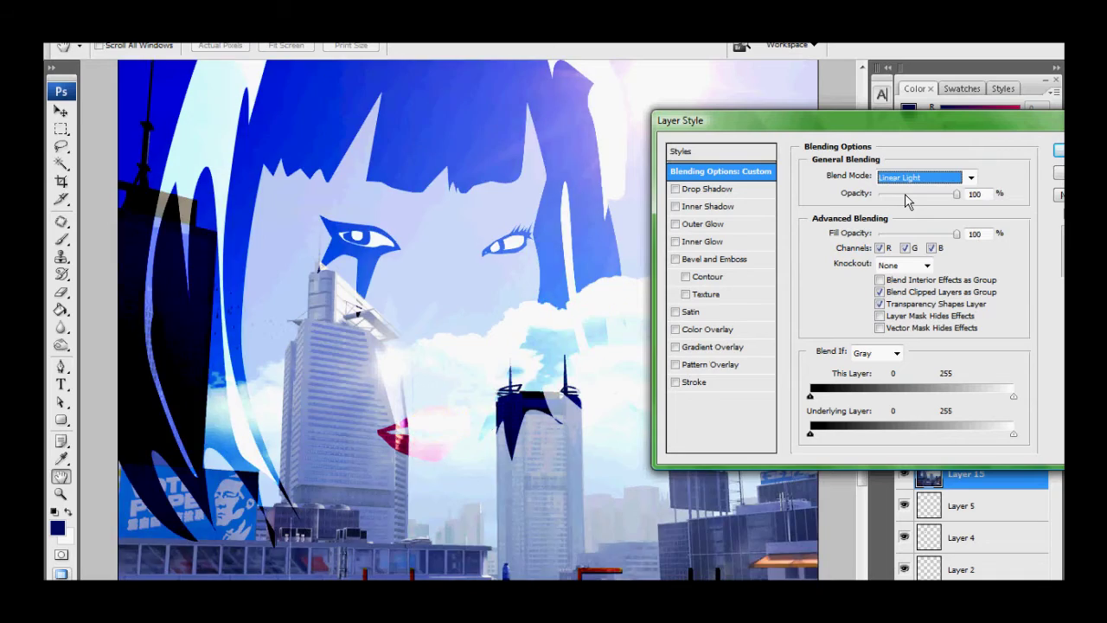
drag(906, 194, 904, 193)
click(928, 178)
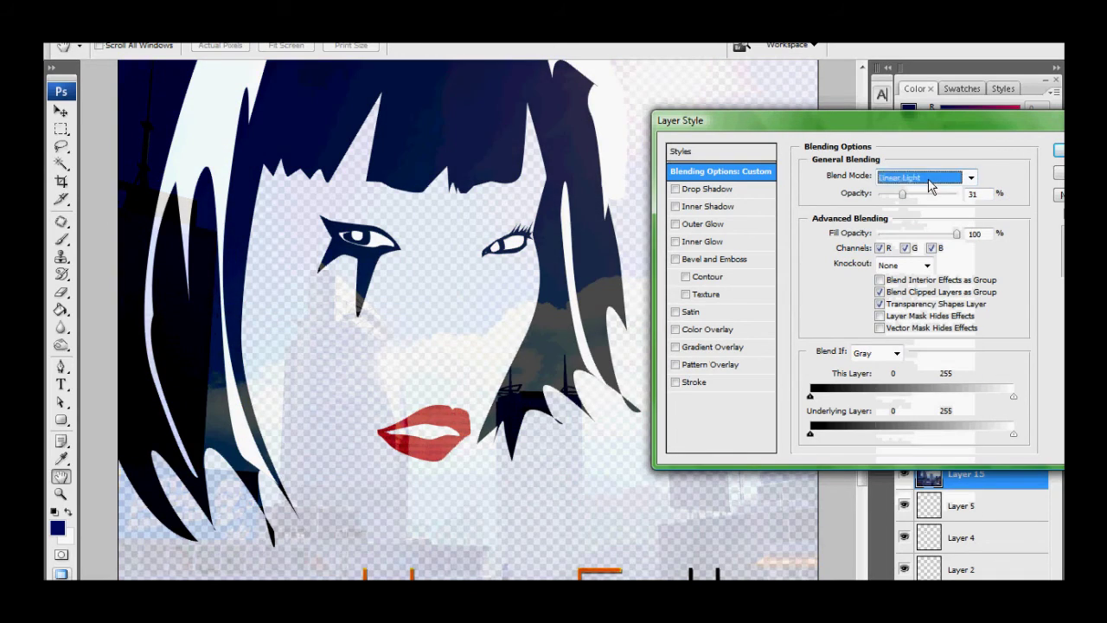
key(Down)
key(Up)
key(Up)
key(Up)
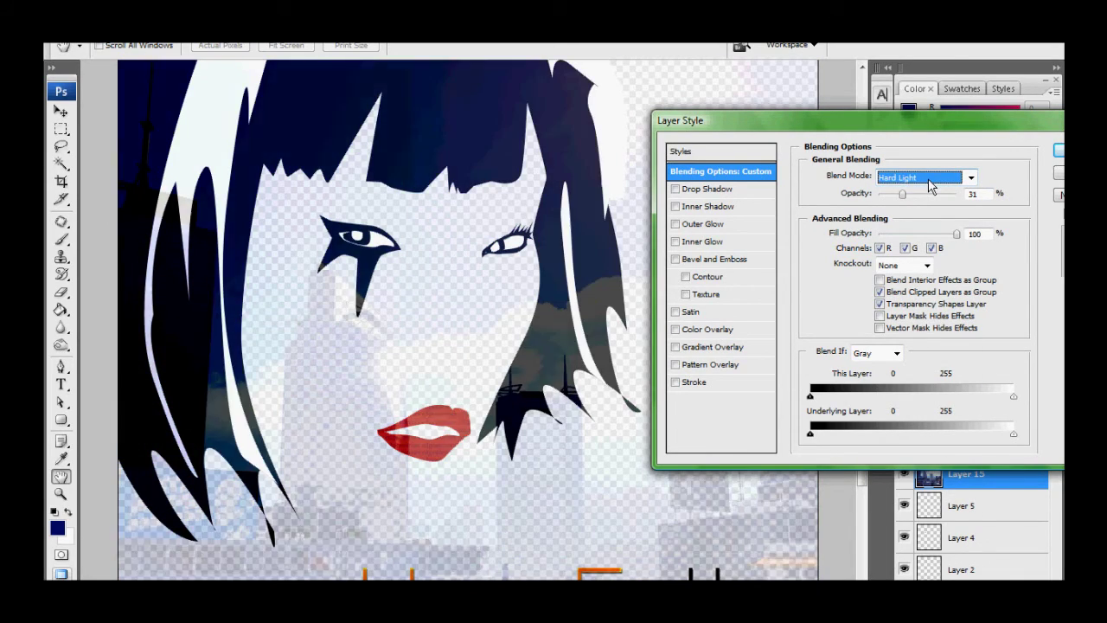
key(Up)
key(Up)
key(Up)
key(Up)
key(Up)
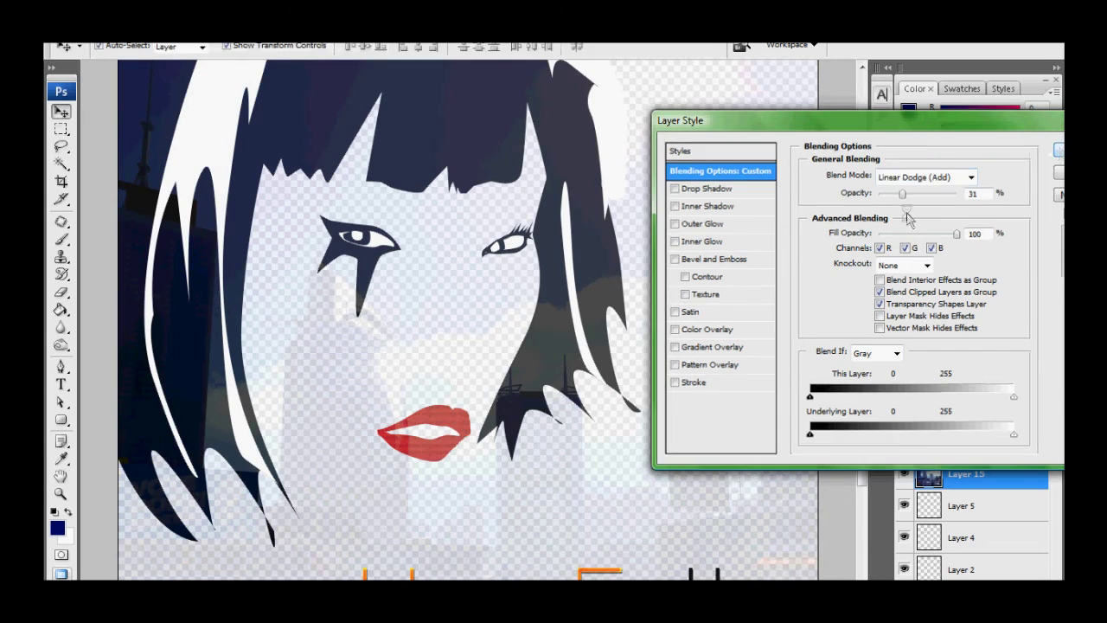
key(Return)
Erase city buildings near the face with a 25 px Eraser.
text(e442)
key(Return)
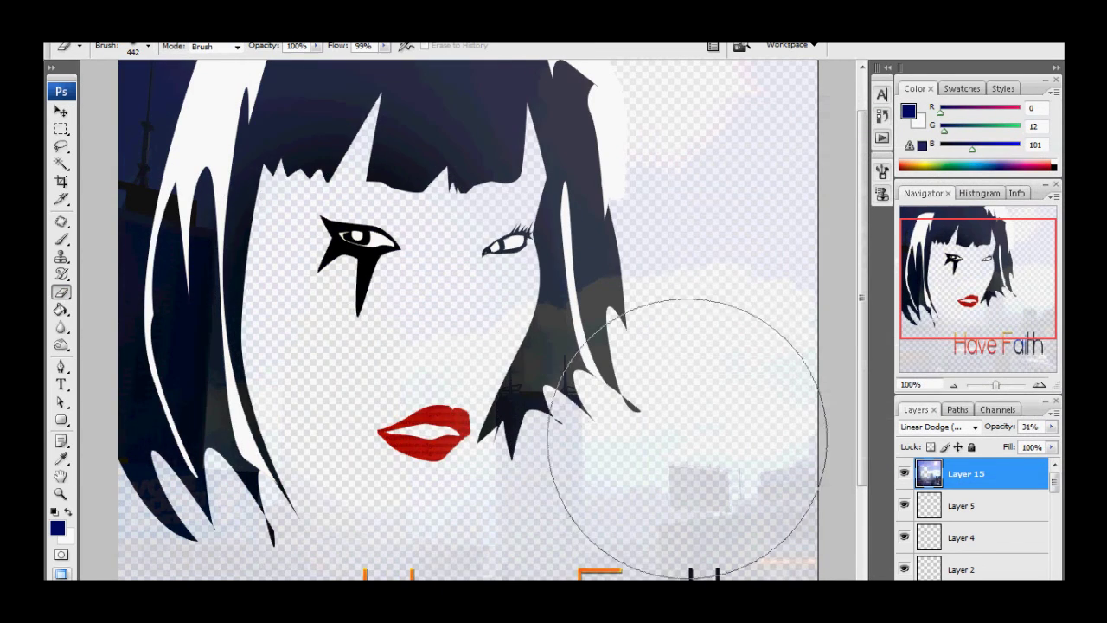
right_click(601, 253)
text(25)
key(Return)
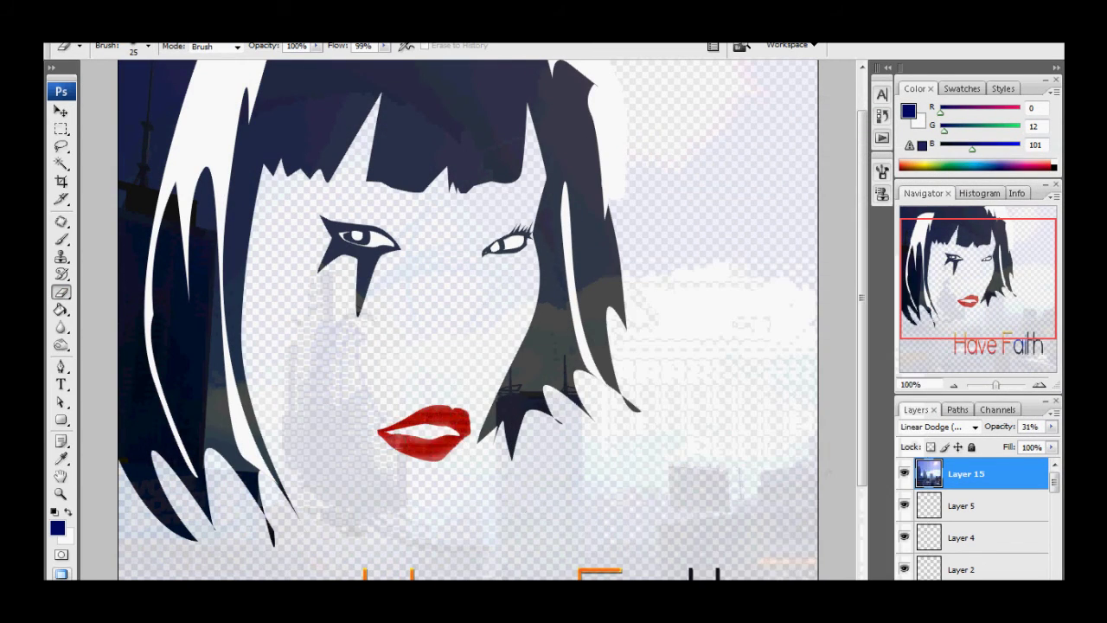
drag(307, 285, 363, 536)
drag(862, 259, 876, 285)
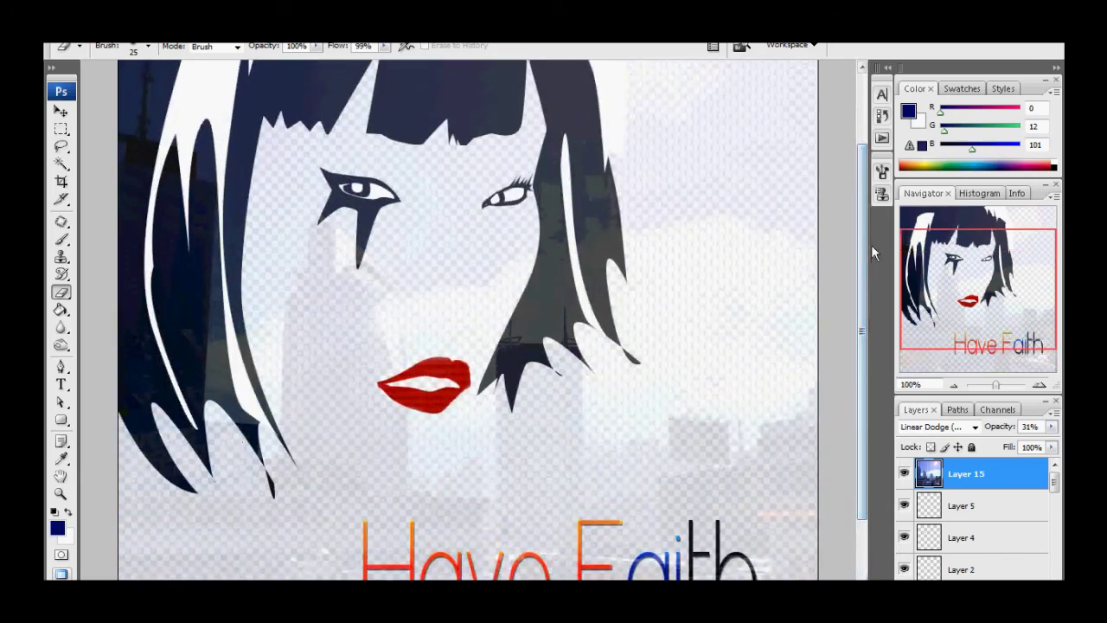